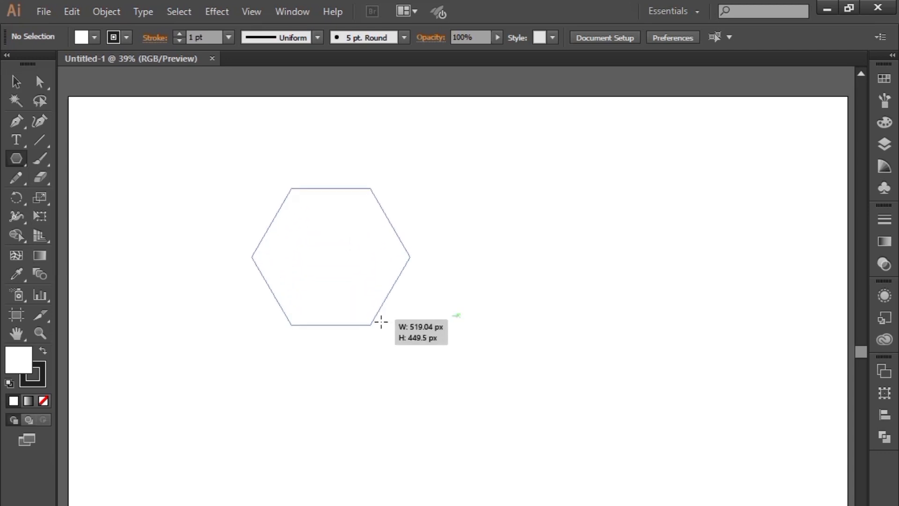
Move the hexagon slightly down and to the left on the artboard, and fill it with a medium-light gray swatch.
{"action": "key", "text": "v"}
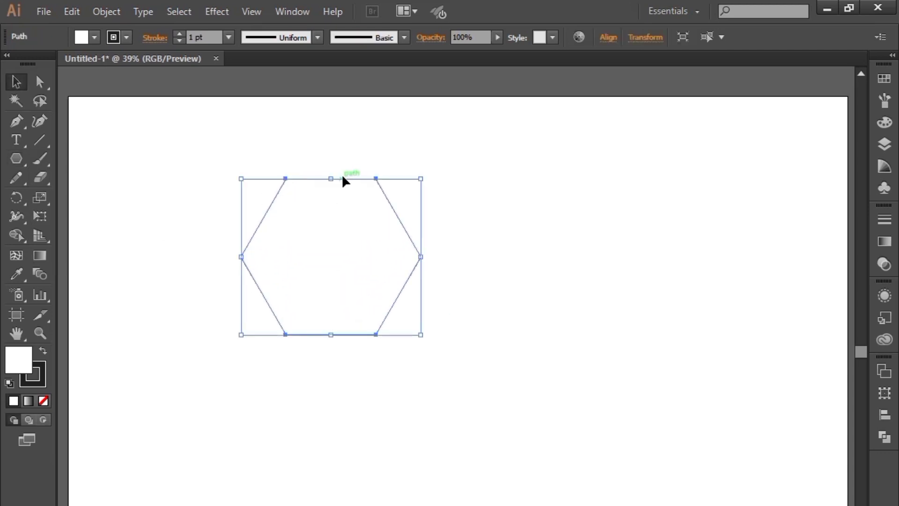
{"action": "left_click_drag", "start_coordinate": [348, 187], "coordinate": [325, 239]}
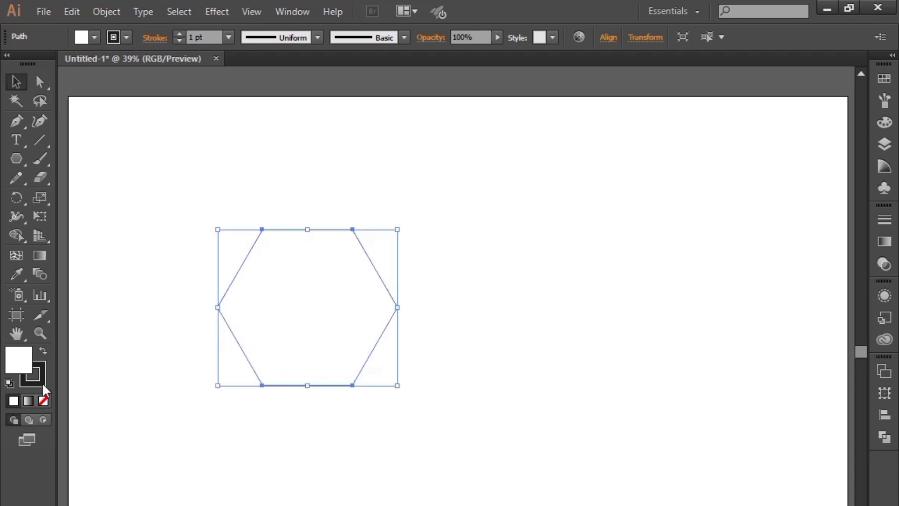
{"action": "left_click", "coordinate": [94, 38]}
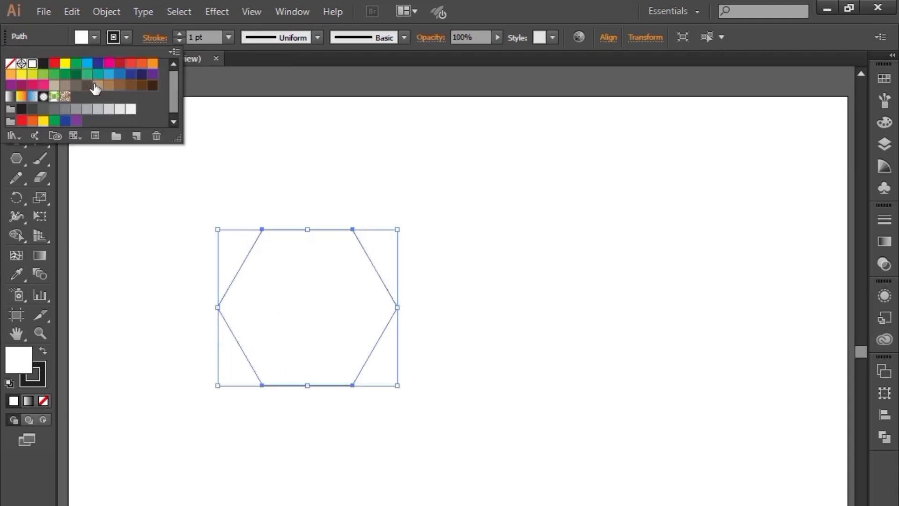
{"action": "left_click", "coordinate": [65, 111]}
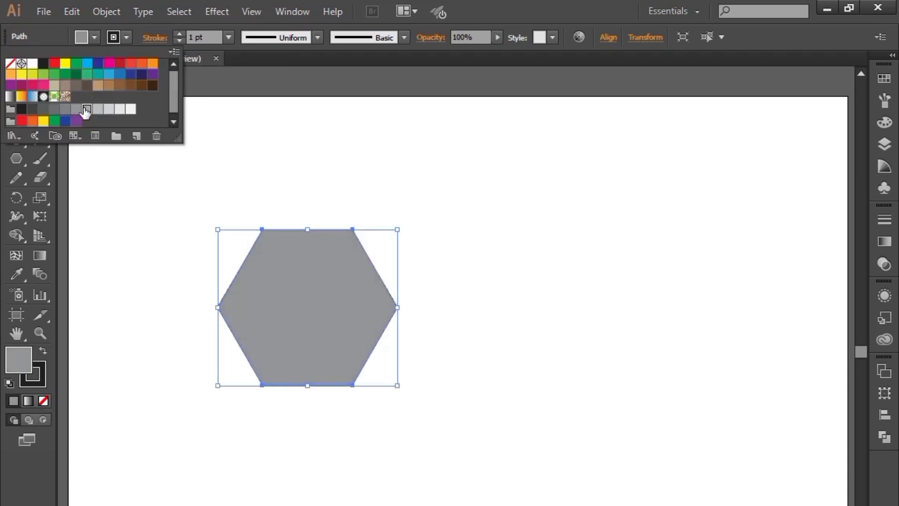
{"action": "left_click", "coordinate": [86, 109]}
{"action": "left_click", "coordinate": [132, 209]}
{"action": "left_click", "coordinate": [187, 247]}
{"action": "left_click", "coordinate": [264, 267]}
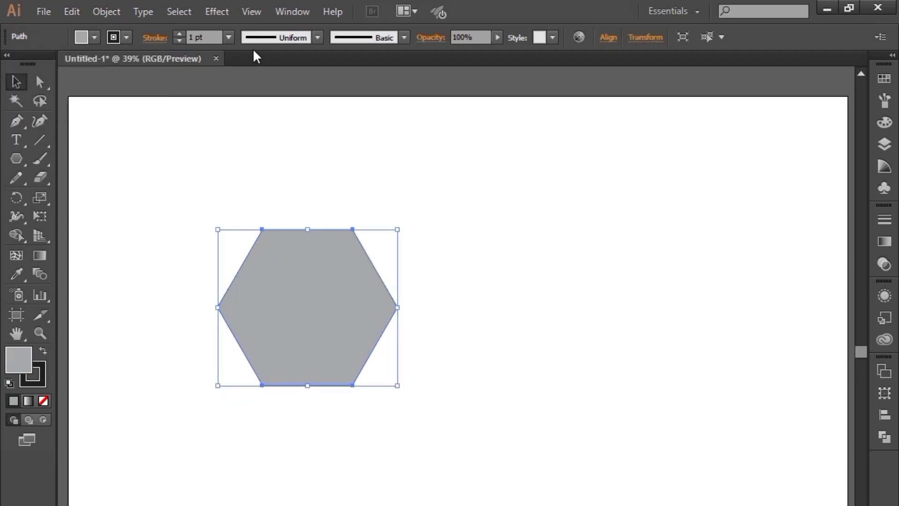
Set the gray hexagon's stroke weight to 2 pt and deselect it.
{"action": "left_click", "coordinate": [228, 38]}
{"action": "left_click", "coordinate": [241, 123]}
{"action": "left_click", "coordinate": [251, 128]}
{"action": "left_click", "coordinate": [292, 243]}
{"action": "key", "text": "ctrl+equal"}
{"action": "key", "text": "ctrl+equal"}
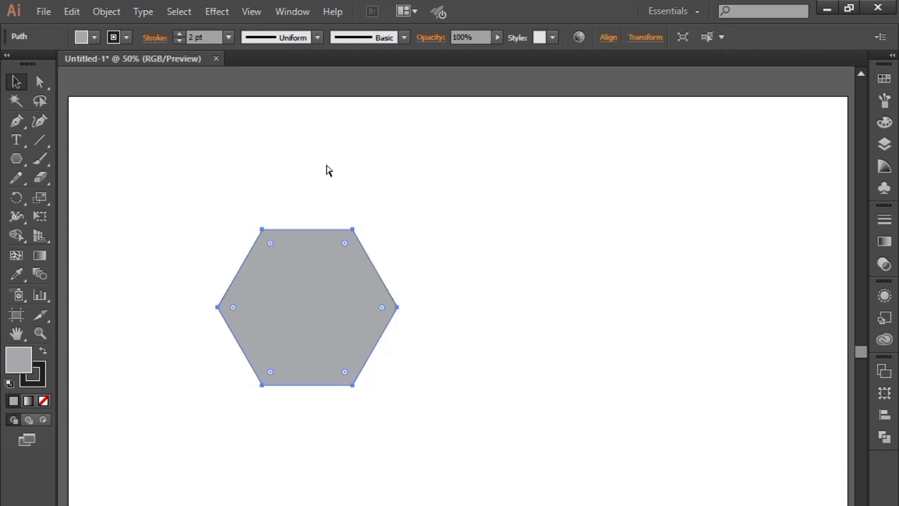
{"action": "left_click_drag", "start_coordinate": [282, 222], "coordinate": [443, 211]}
{"action": "left_click", "coordinate": [542, 101]}
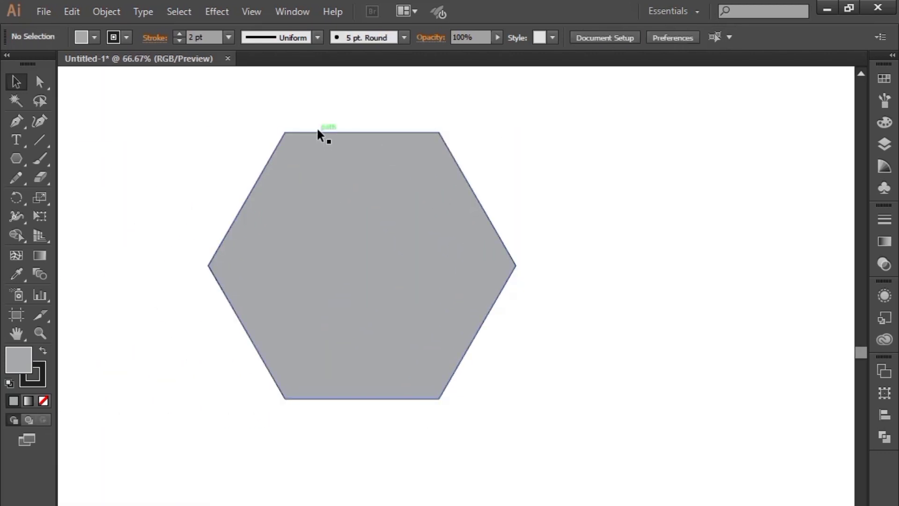
Round the hexagon's upper-left and lower-left corners with a corner radius of about 37 px.
{"action": "left_click", "coordinate": [39, 82]}
{"action": "left_click_drag", "start_coordinate": [280, 122], "coordinate": [294, 147]}
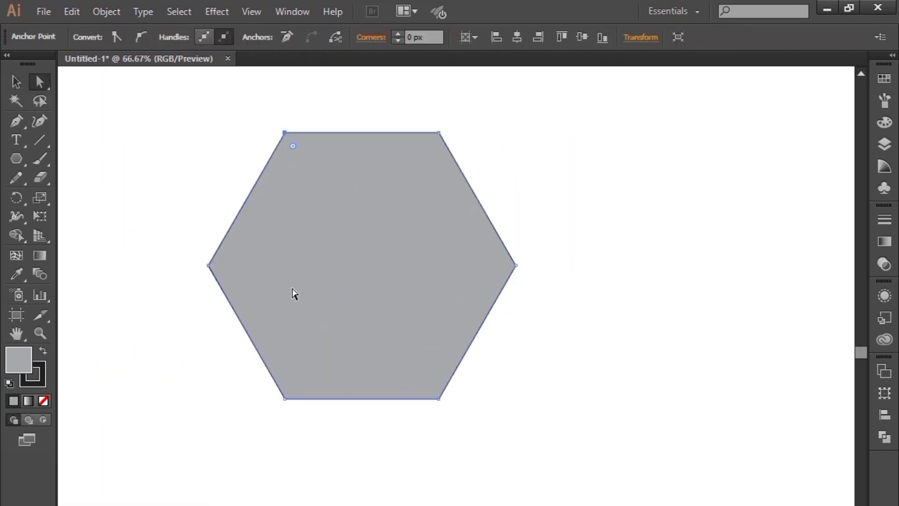
{"action": "left_click", "coordinate": [286, 401], "text": "shift"}
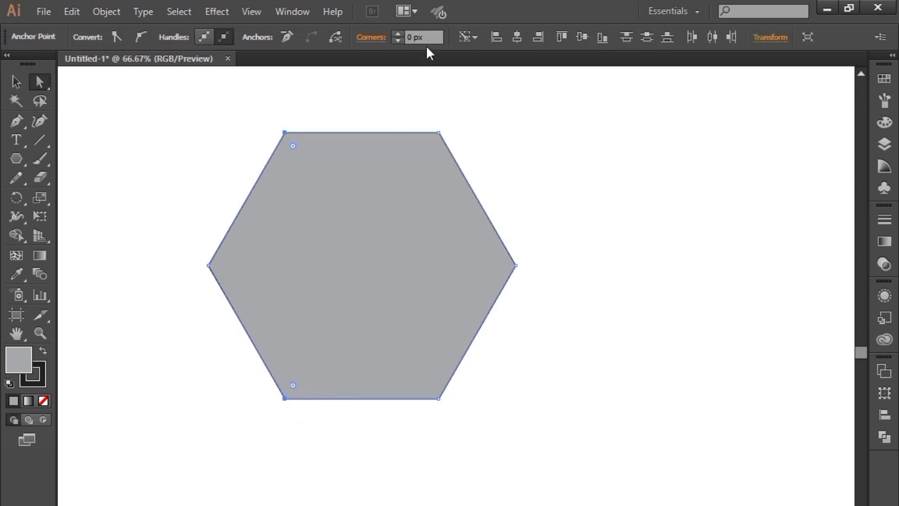
{"action": "left_click", "coordinate": [426, 38]}
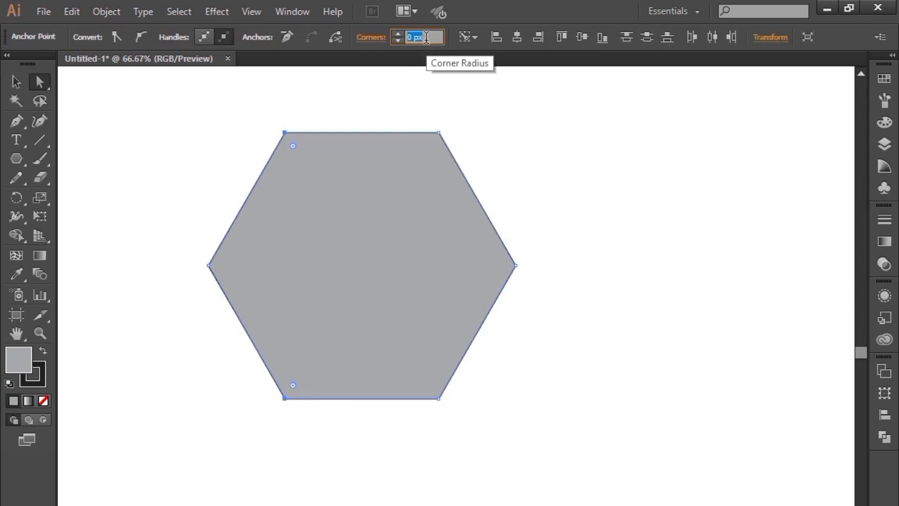
{"action": "scroll", "coordinate": [427, 38], "scroll_direction": "up", "scroll_amount": 20}
{"action": "key", "text": "Up"}
{"action": "key", "text": "Up"}
{"action": "key", "text": "Up"}
{"action": "key", "text": "Up"}
{"action": "key", "text": "Up"}
{"action": "key", "text": "Up"}
{"action": "key", "text": "Up"}
{"action": "key", "text": "Up"}
{"action": "key", "text": "Up"}
{"action": "key", "text": "Up"}
{"action": "key", "text": "Up"}
{"action": "key", "text": "Up"}
{"action": "key", "text": "Up"}
{"action": "key", "text": "Up"}
{"action": "key", "text": "Up"}
{"action": "key", "text": "Up"}
{"action": "key", "text": "Up"}
{"action": "key", "text": "Up"}
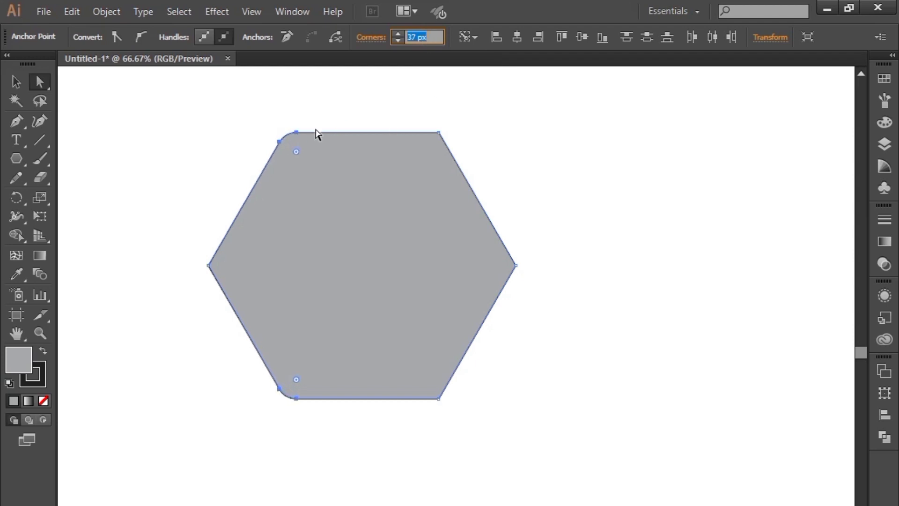
{"action": "left_click", "coordinate": [334, 114]}
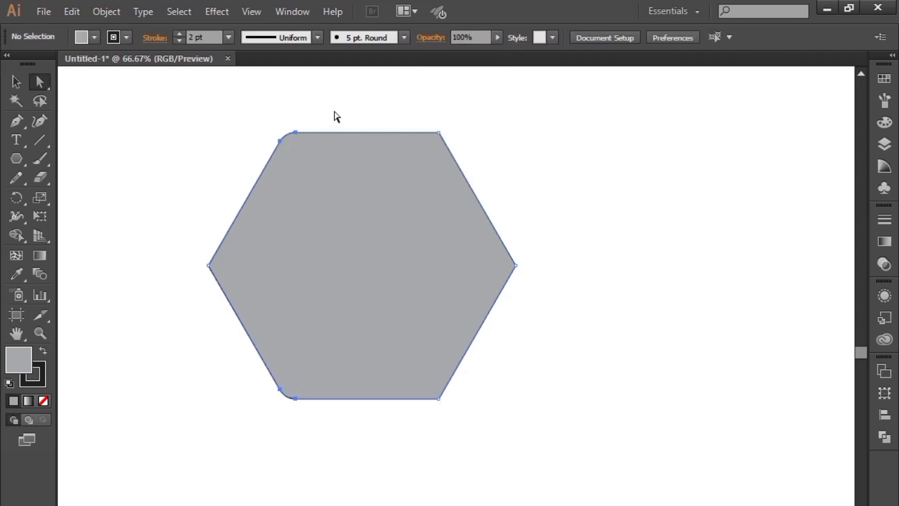
Duplicate the hexagon with a short horizontal offset to the right and fill the copy with a darker gray.
{"action": "left_click", "coordinate": [324, 192]}
{"action": "left_click_drag", "start_coordinate": [336, 221], "coordinate": [378, 213]}
{"action": "left_click", "coordinate": [94, 37]}
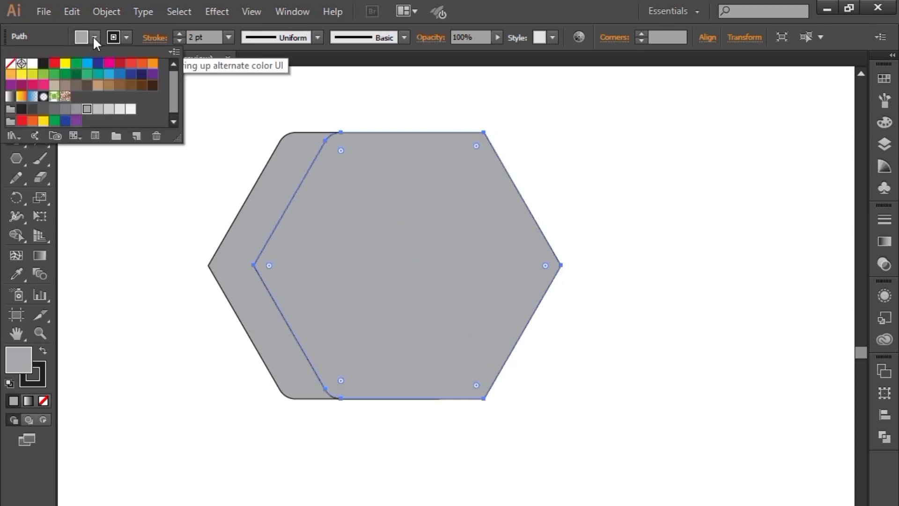
{"action": "left_click", "coordinate": [54, 110]}
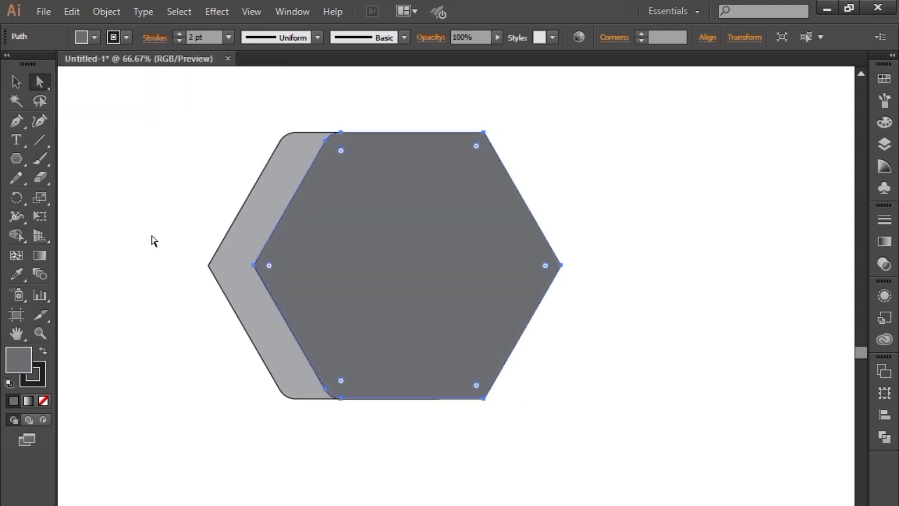
{"action": "left_click", "coordinate": [211, 165]}
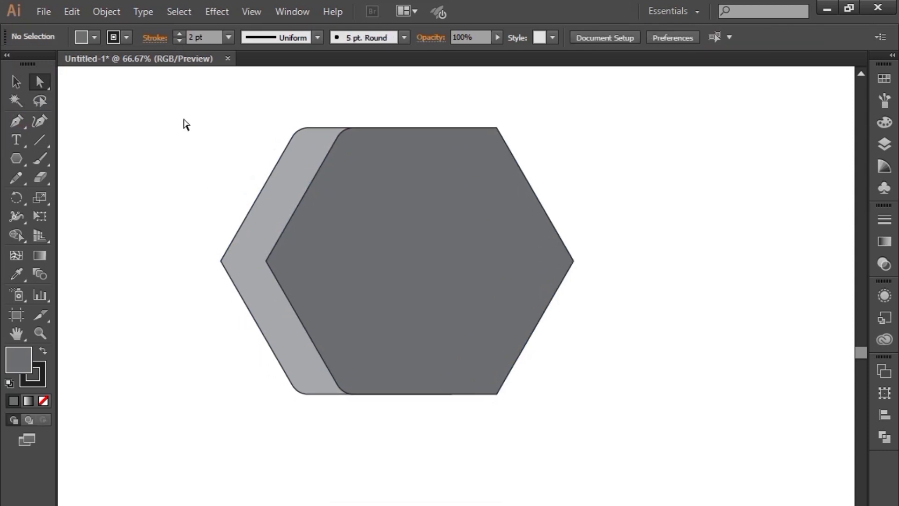
Subtract the front dark hexagon from the one behind it with Minus Front to leave a left-pointing chevron.
{"action": "left_click_drag", "start_coordinate": [189, 133], "coordinate": [485, 344]}
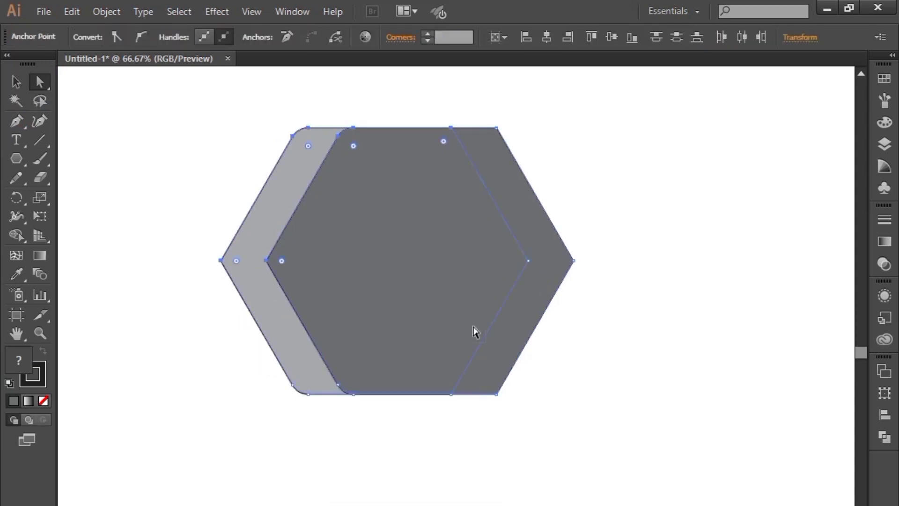
{"action": "left_click", "coordinate": [883, 436]}
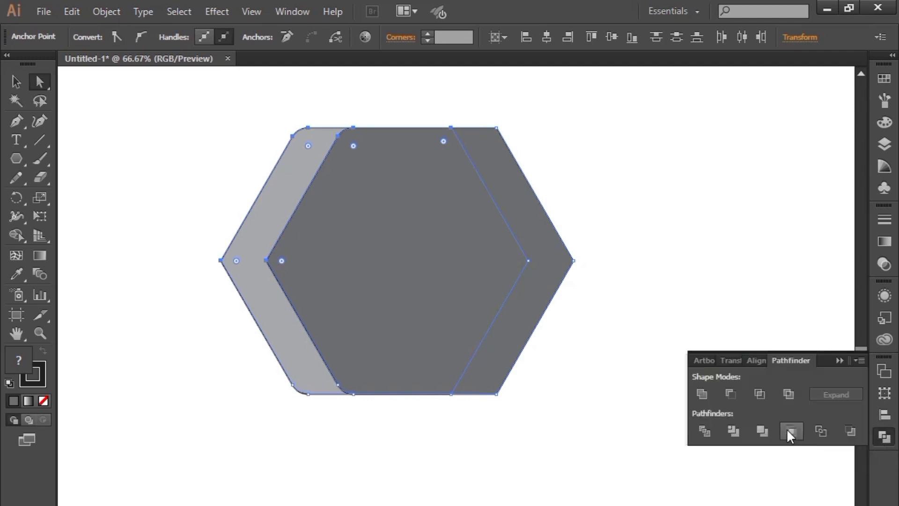
{"action": "left_click", "coordinate": [731, 394]}
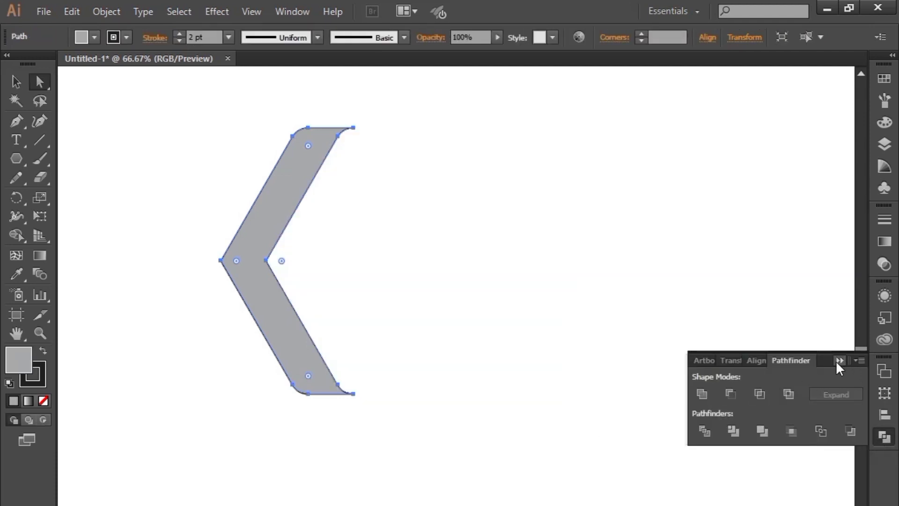
{"action": "left_click", "coordinate": [838, 361]}
{"action": "left_click", "coordinate": [522, 287]}
Rotate the chevron by 90° so it points downward, and move it to the right on the artboard.
{"action": "right_click", "coordinate": [289, 153]}
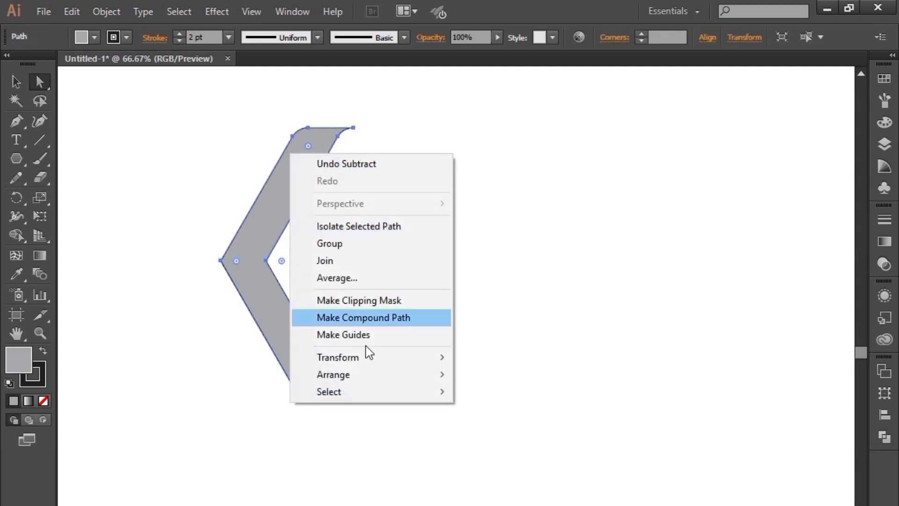
{"action": "mouse_move", "coordinate": [373, 368]}
{"action": "left_click", "coordinate": [527, 397]}
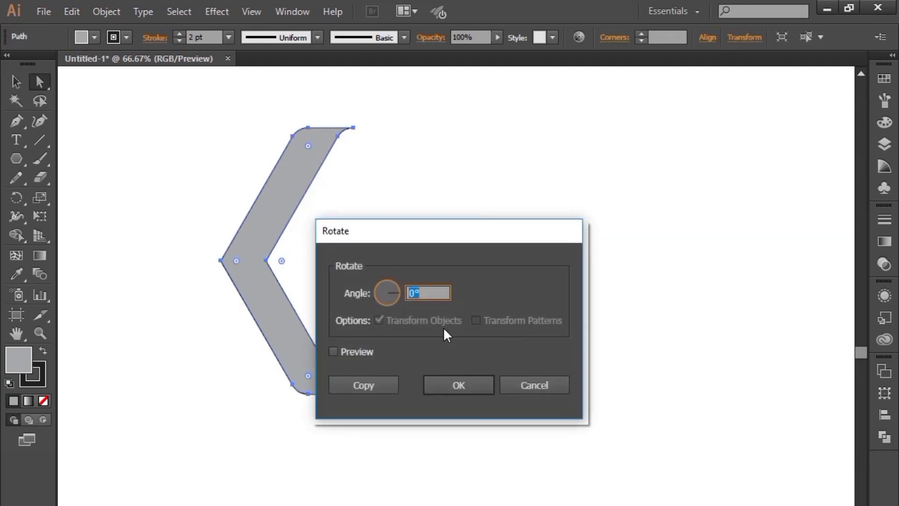
{"action": "type", "text": "9"}
{"action": "left_click", "coordinate": [355, 350]}
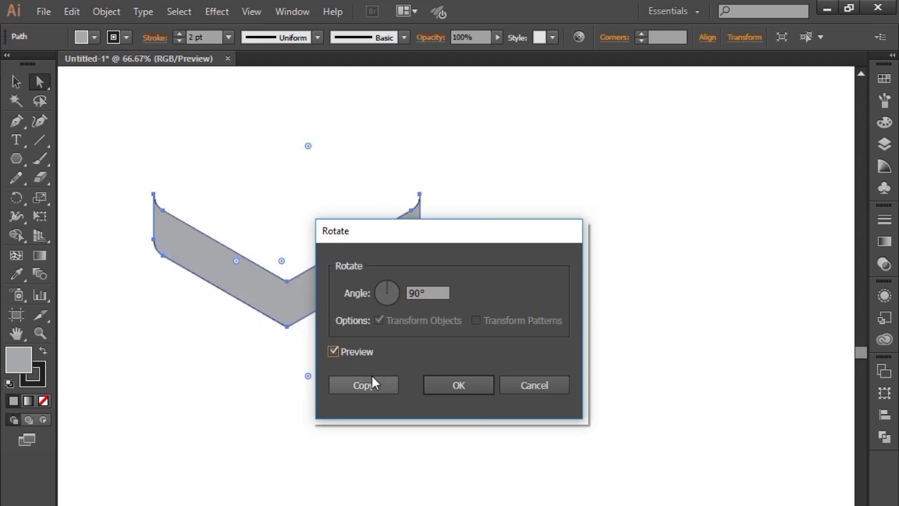
{"action": "left_click", "coordinate": [461, 384]}
{"action": "left_click_drag", "start_coordinate": [344, 294], "coordinate": [474, 286]}
Create a reflected copy of the chevron across the horizontal axis.
{"action": "scroll", "coordinate": [518, 75], "scroll_direction": "down", "scroll_amount": 4}
{"action": "left_click", "coordinate": [525, 116]}
{"action": "right_click", "coordinate": [521, 111]}
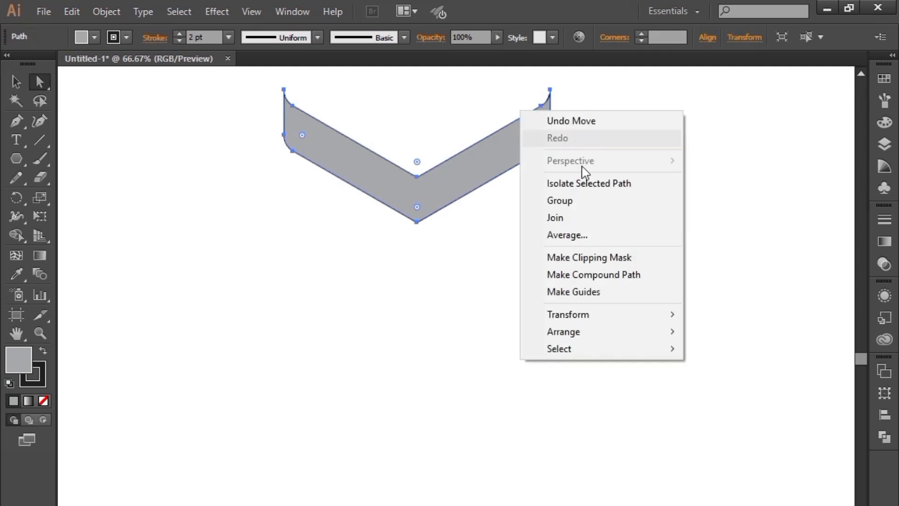
{"action": "mouse_move", "coordinate": [585, 331]}
{"action": "mouse_move", "coordinate": [606, 313]}
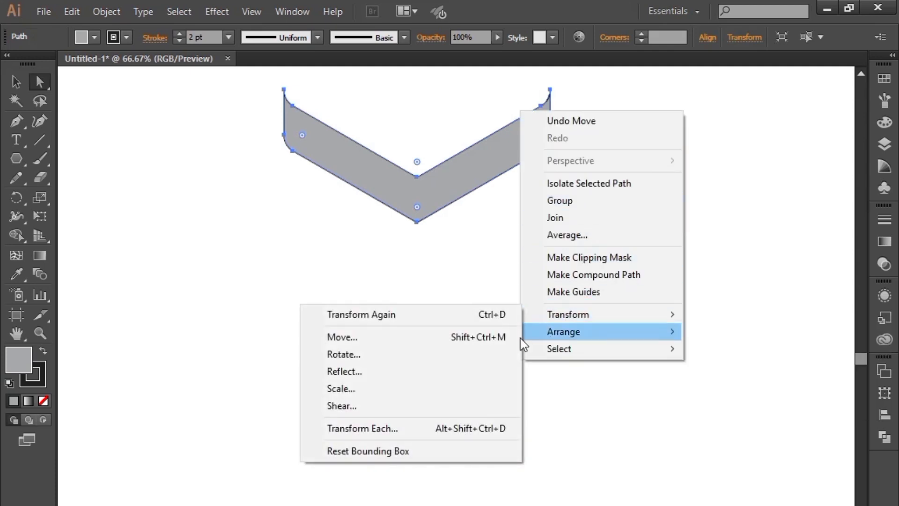
{"action": "left_click", "coordinate": [431, 372]}
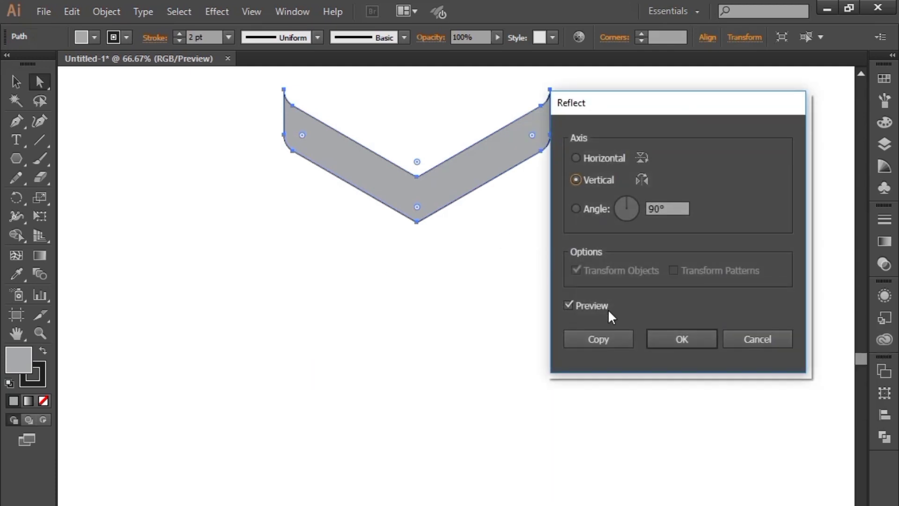
{"action": "left_click", "coordinate": [598, 158]}
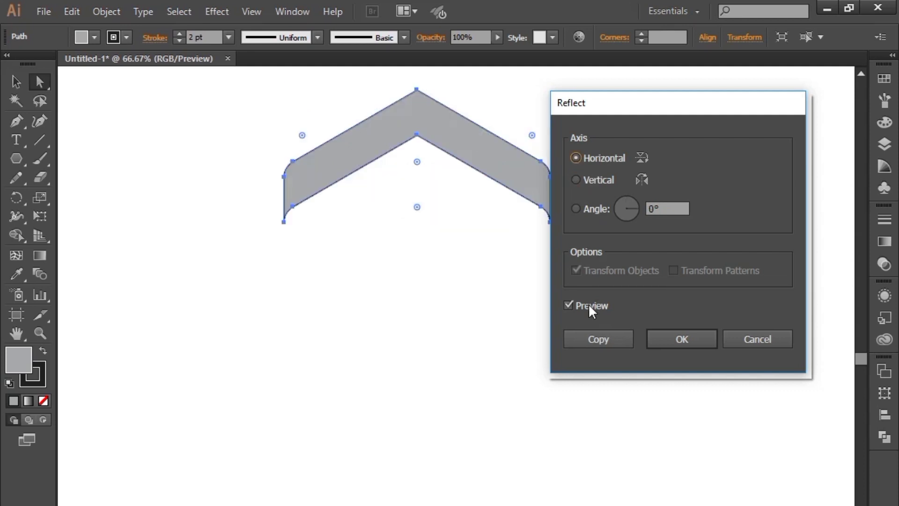
{"action": "left_click", "coordinate": [590, 338]}
Move the reflected chevron straight up until its rounded ends line up with the lower chevron's ends, forming an open diamond.
{"action": "left_click_drag", "start_coordinate": [573, 225], "coordinate": [579, 354]}
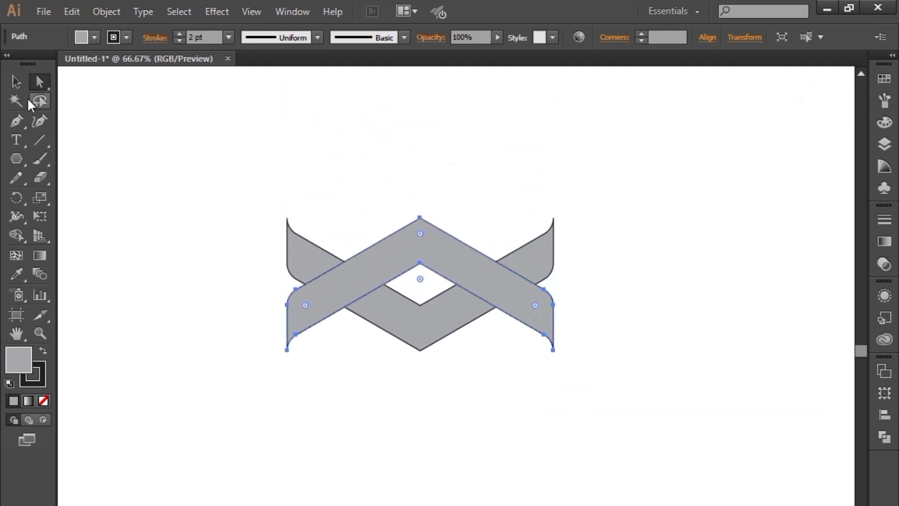
{"action": "key", "text": "v"}
{"action": "left_click_drag", "start_coordinate": [436, 250], "coordinate": [440, 167]}
{"action": "left_click", "coordinate": [591, 203]}
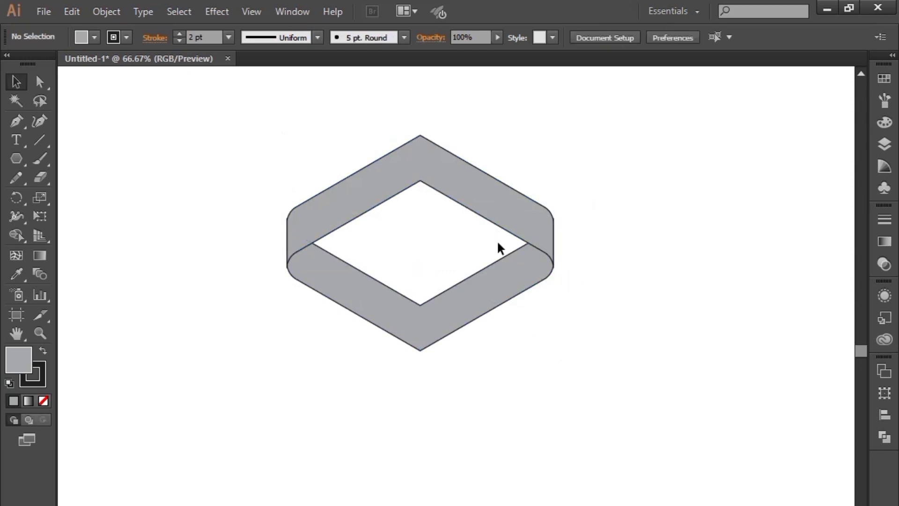
{"action": "left_click", "coordinate": [499, 197]}
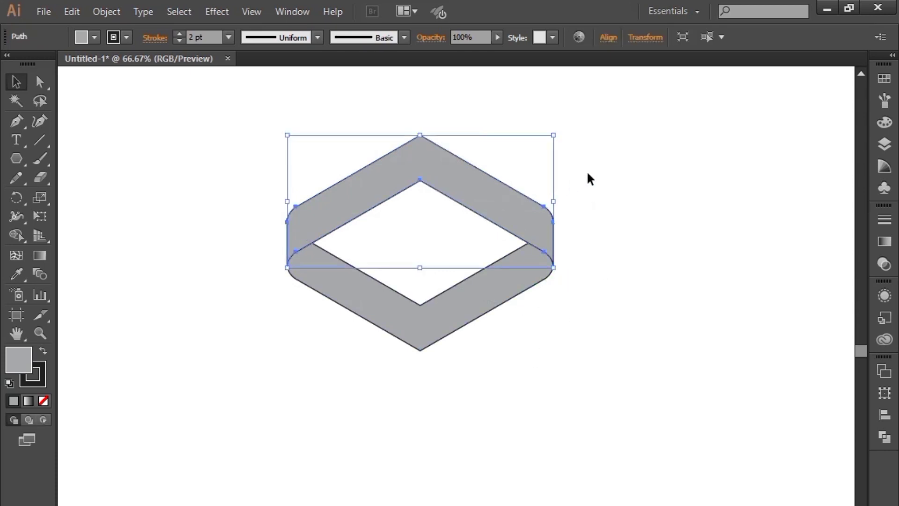
{"action": "left_click", "coordinate": [552, 310]}
{"action": "left_click", "coordinate": [524, 217]}
{"action": "left_click", "coordinate": [611, 304]}
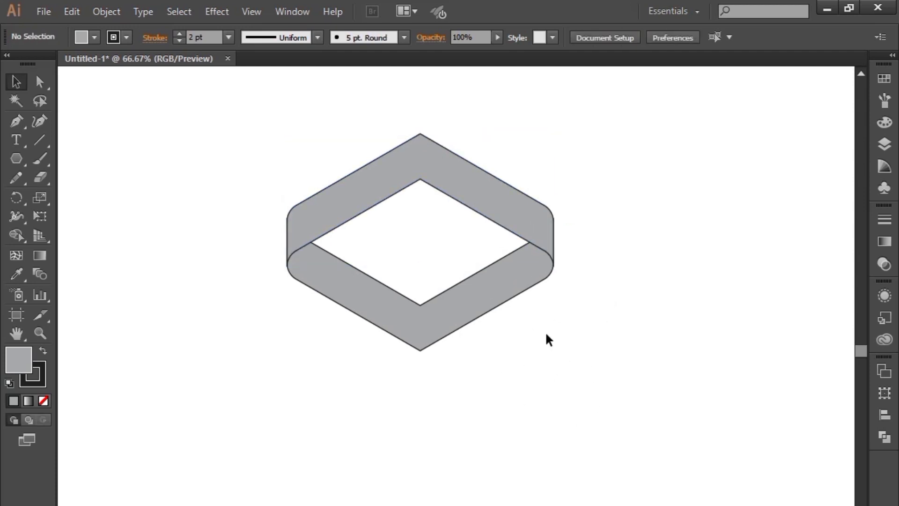
Fill the lower chevron with a light gray swatch and deselect it.
{"action": "left_click", "coordinate": [438, 161]}
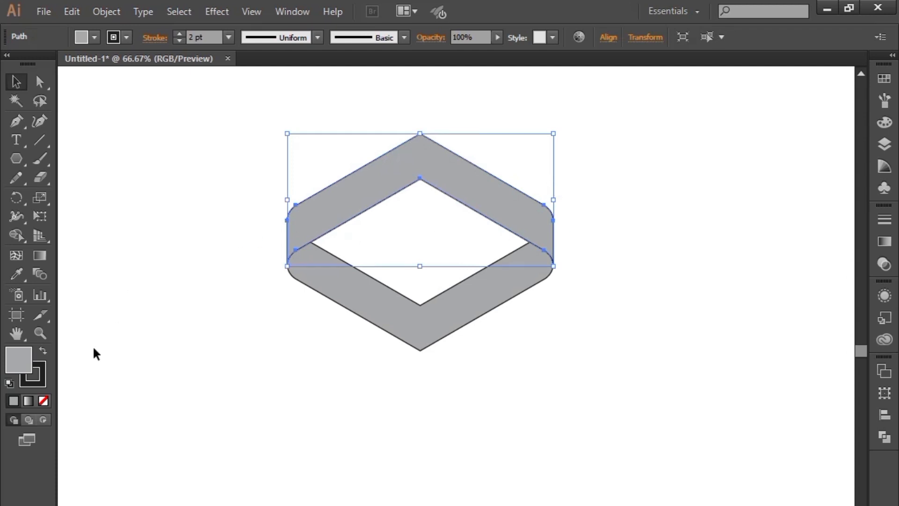
{"action": "left_click", "coordinate": [419, 318]}
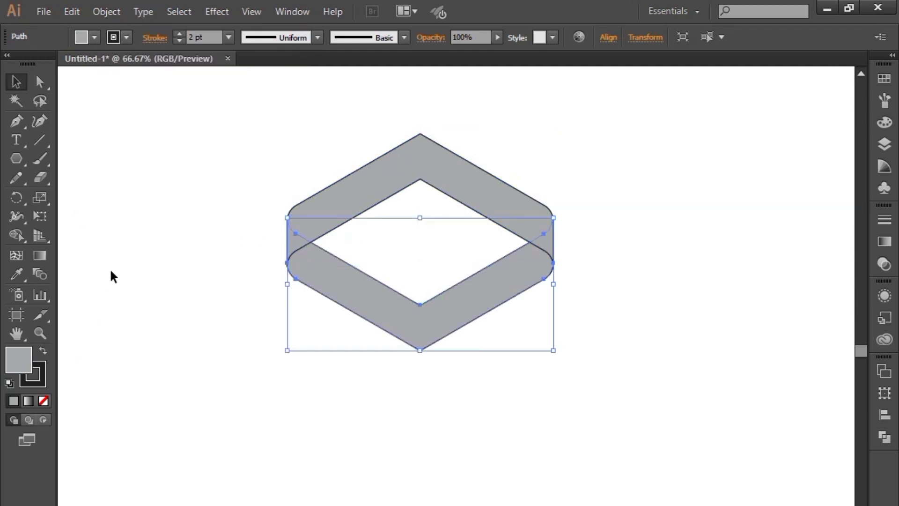
{"action": "left_click", "coordinate": [96, 37]}
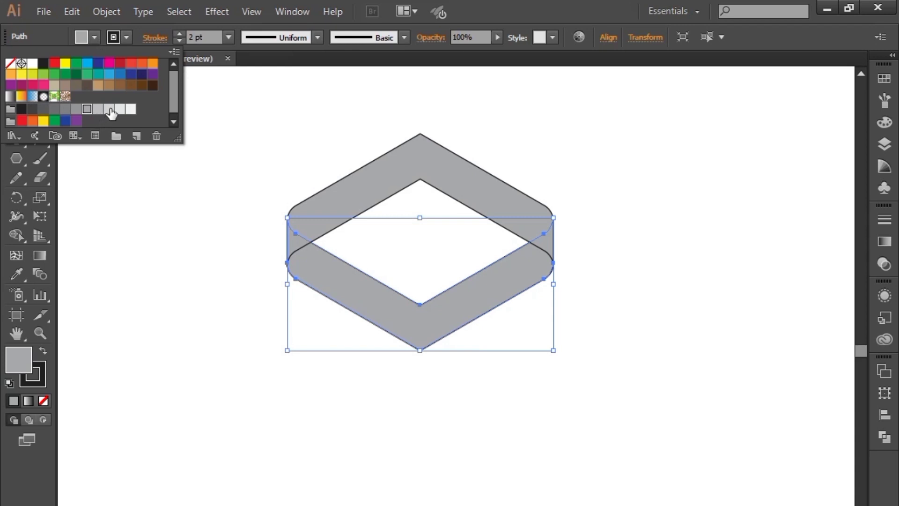
{"action": "left_click", "coordinate": [111, 113]}
{"action": "left_click", "coordinate": [186, 210]}
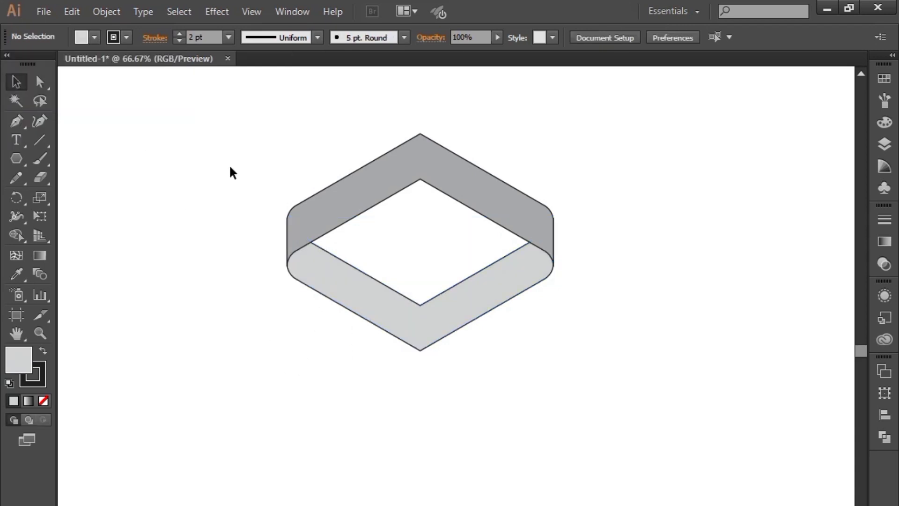
Create a copy of the two-chevron diamond reflected across the horizontal axis.
{"action": "left_click_drag", "start_coordinate": [234, 135], "coordinate": [605, 381]}
{"action": "scroll", "coordinate": [516, 159], "scroll_direction": "down", "scroll_amount": 3}
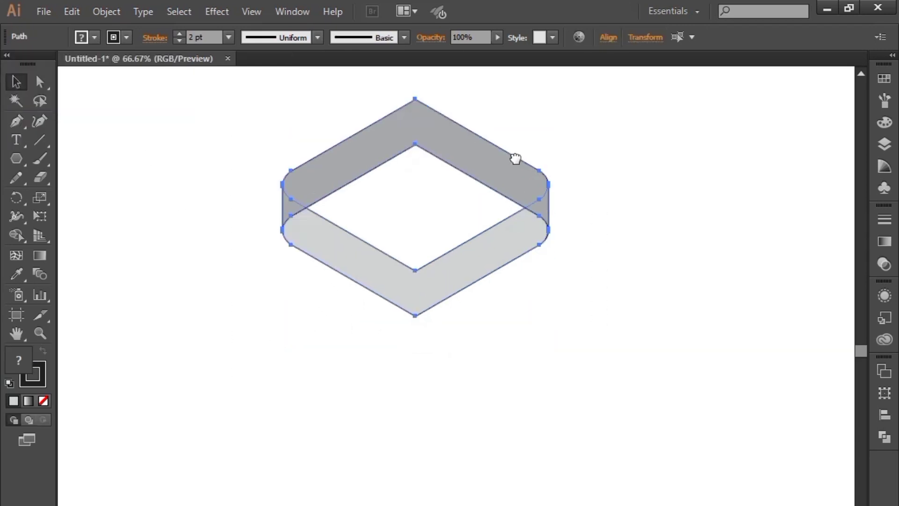
{"action": "right_click", "coordinate": [439, 112]}
{"action": "mouse_move", "coordinate": [524, 305]}
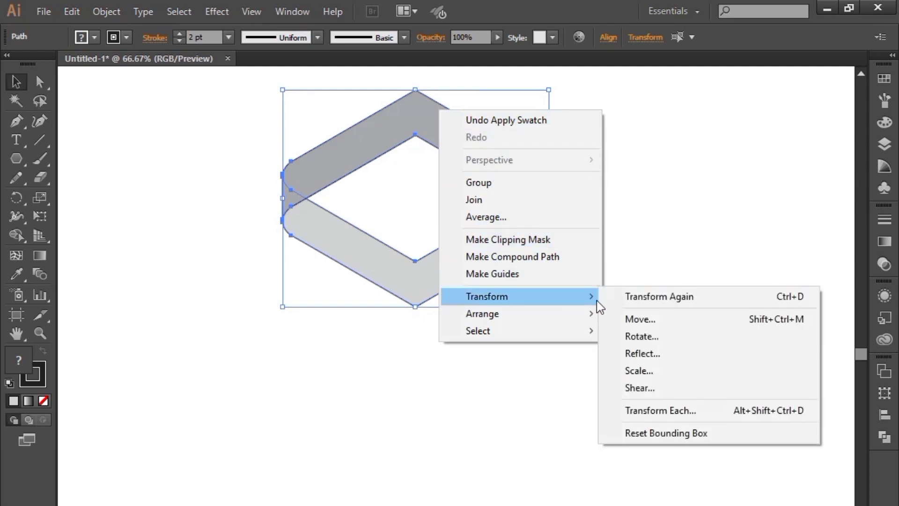
{"action": "left_click", "coordinate": [644, 352]}
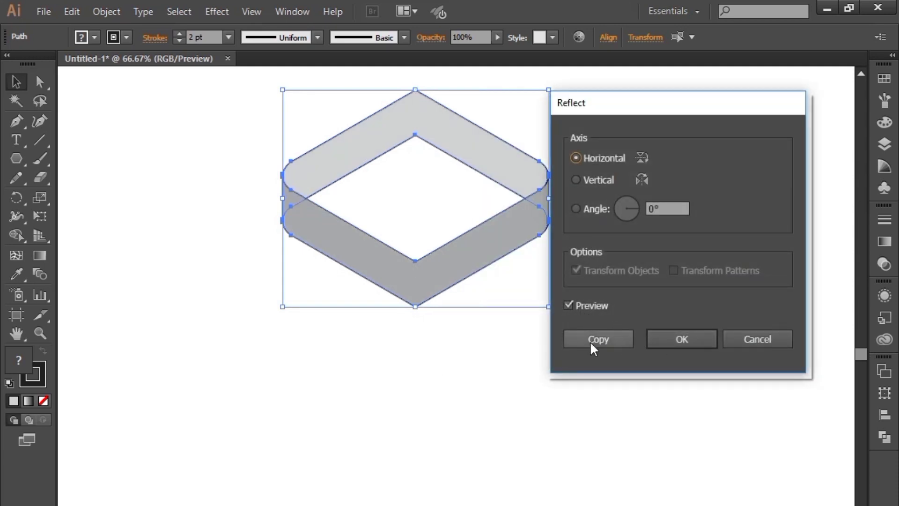
{"action": "left_click", "coordinate": [596, 344]}
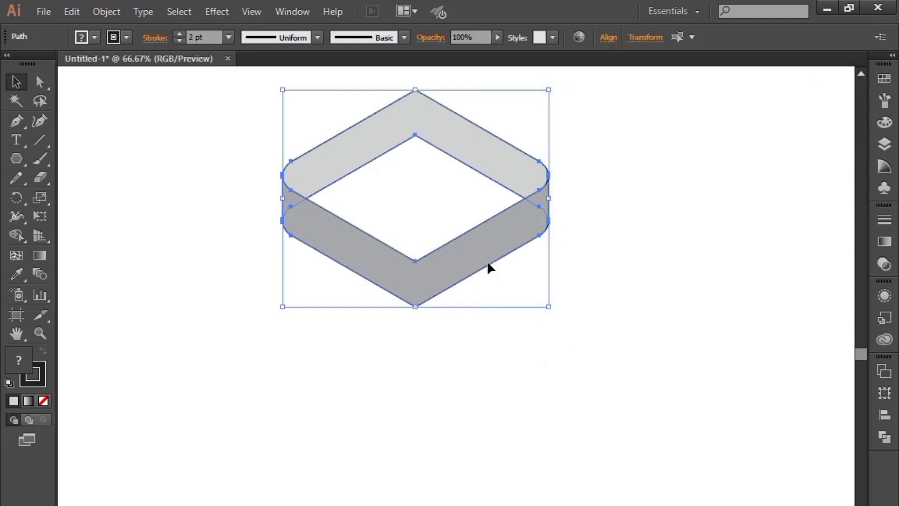
Move the reflected copy straight down so its light chevron overlaps the original's light chevron, and deselect it.
{"action": "left_click_drag", "start_coordinate": [487, 264], "coordinate": [481, 337]}
{"action": "left_click", "coordinate": [575, 302]}
{"action": "key", "text": "space"}
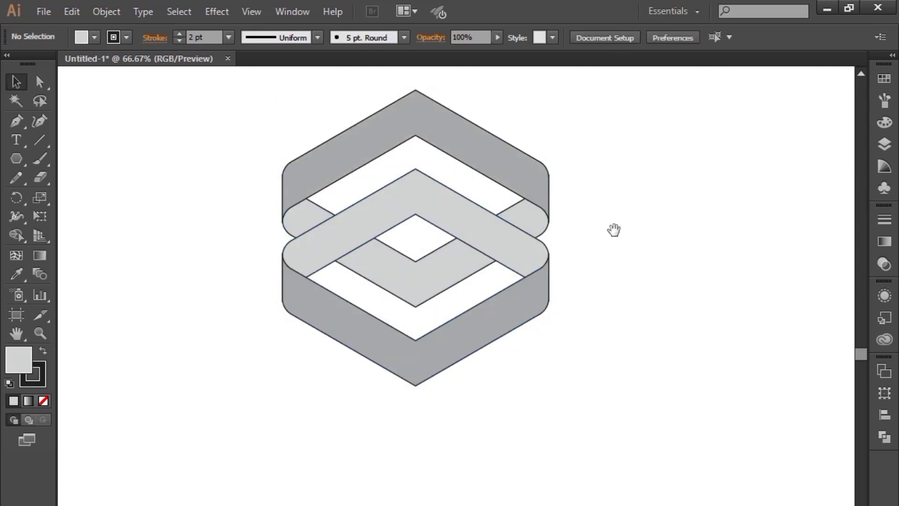
{"action": "left_click_drag", "start_coordinate": [614, 229], "coordinate": [616, 272]}
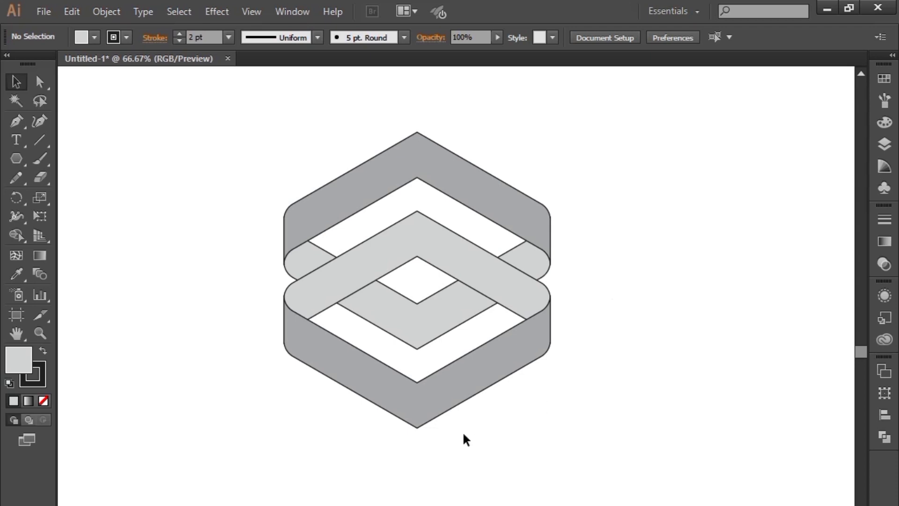
Nudge the lower pair of chevrons straight down until only a small diamond opening remains between the crossing light bands, and deselect it.
{"action": "left_click_drag", "start_coordinate": [464, 434], "coordinate": [387, 392]}
{"action": "left_click", "coordinate": [520, 278], "text": "shift"}
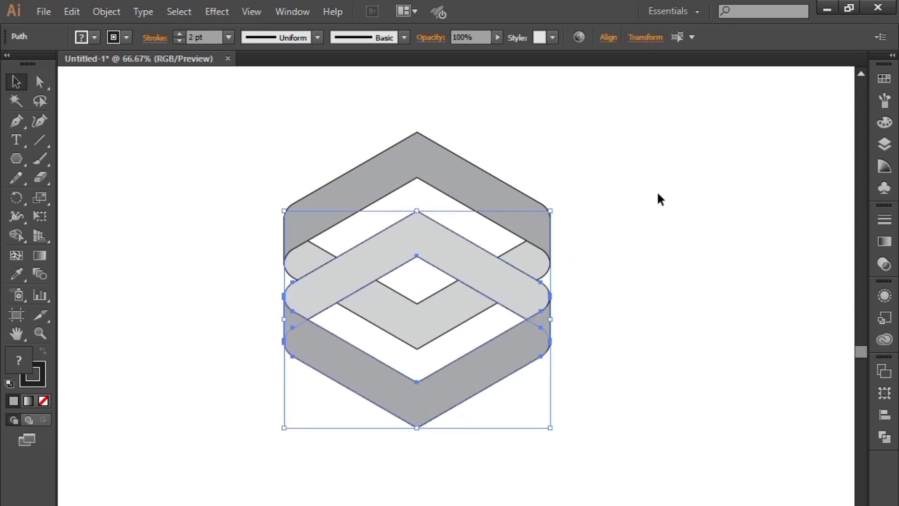
{"action": "key", "text": "Down"}
{"action": "key", "text": "Down"}
{"action": "key", "text": "Down"}
{"action": "key", "text": "Down"}
{"action": "key", "text": "Down"}
{"action": "key", "text": "Down"}
{"action": "key", "text": "Down"}
{"action": "key", "text": "Down"}
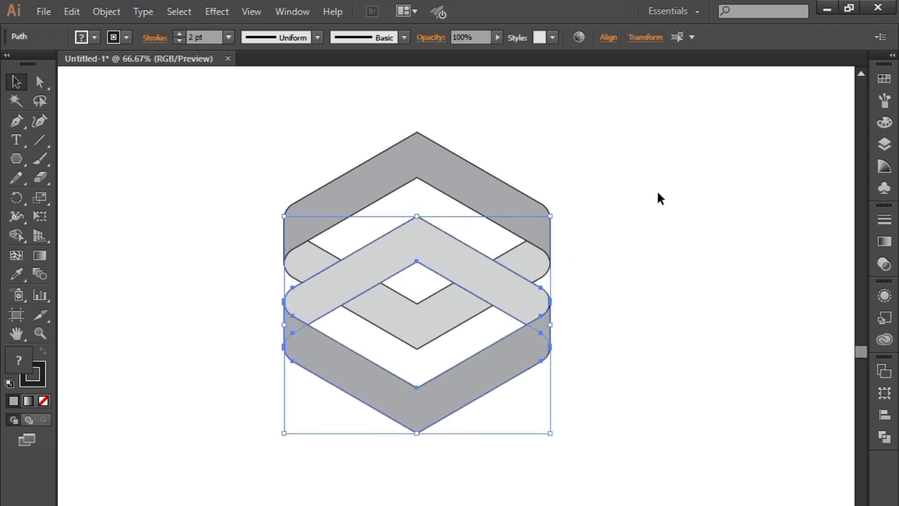
{"action": "key", "text": "Down"}
{"action": "key", "text": "Down"}
{"action": "key", "text": "Down"}
{"action": "key", "text": "Down"}
{"action": "key", "text": "Down"}
{"action": "key", "text": "Down"}
{"action": "key", "text": "Down"}
{"action": "key", "text": "Down"}
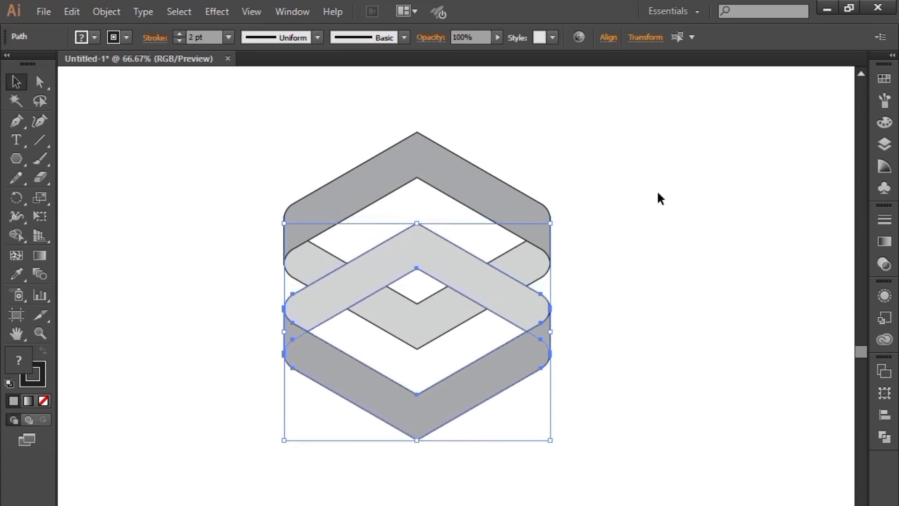
{"action": "key", "text": "Down"}
{"action": "key", "text": "Down"}
{"action": "key", "text": "Down"}
{"action": "key", "text": "Down"}
{"action": "key", "text": "Down"}
{"action": "key", "text": "Down"}
{"action": "key", "text": "Down"}
{"action": "left_click", "coordinate": [657, 189]}
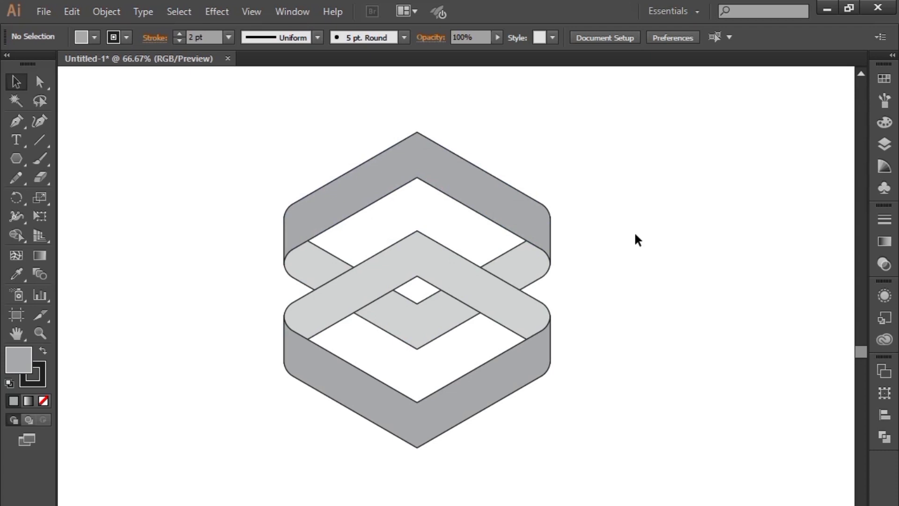
With nothing selected, set the current fill to a brown-gray swatch.
{"action": "key", "text": "ctrl+a"}
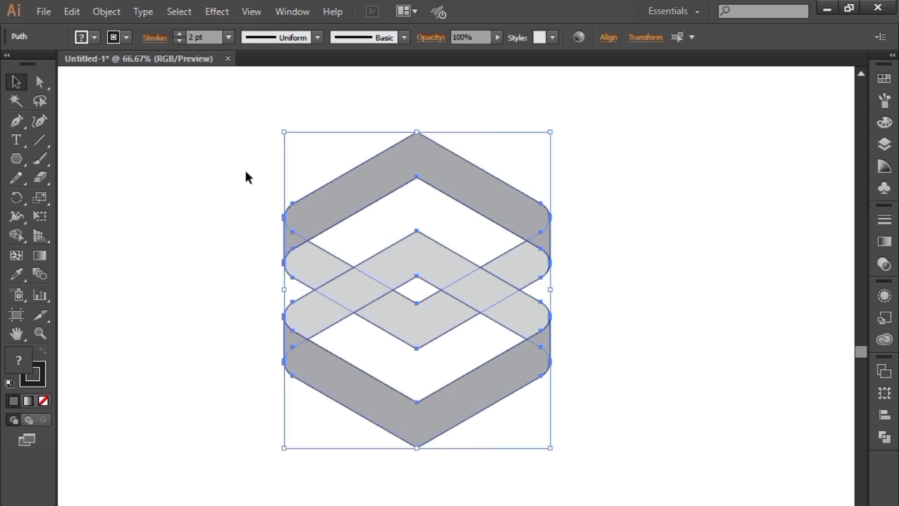
{"action": "left_click", "coordinate": [245, 169]}
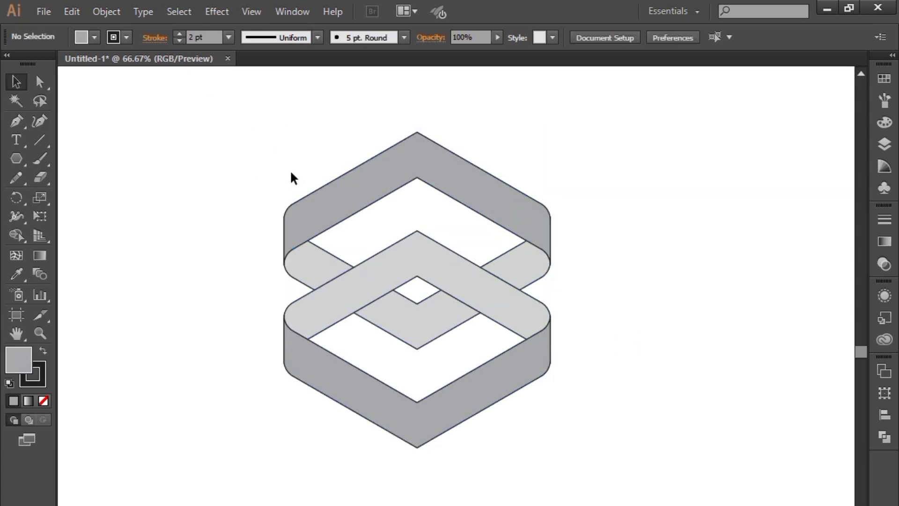
{"action": "left_click", "coordinate": [98, 35]}
{"action": "left_click", "coordinate": [76, 85]}
{"action": "key", "text": "n"}
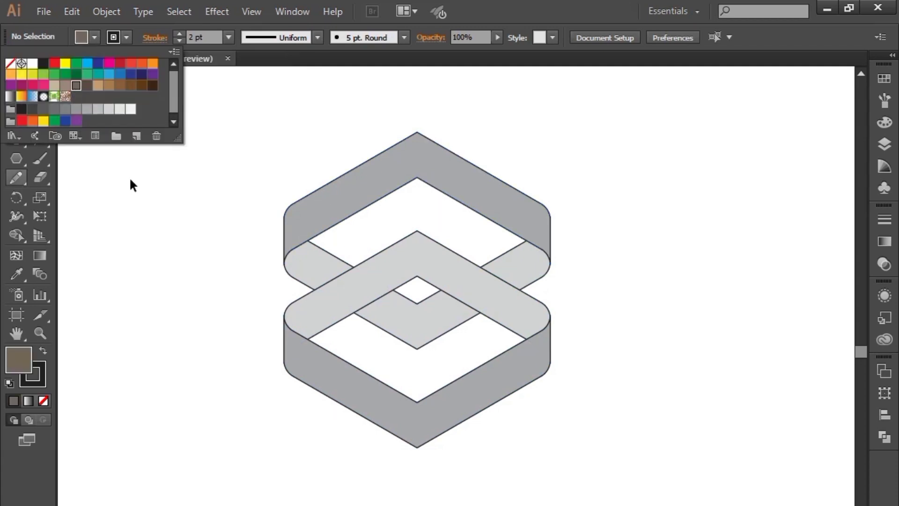
{"action": "key", "text": "v"}
Select all chevrons and merge the regions of the two interlocking front bands with the Shape Builder tool, each including its vertical end piece.
{"action": "left_click_drag", "start_coordinate": [244, 150], "coordinate": [701, 499]}
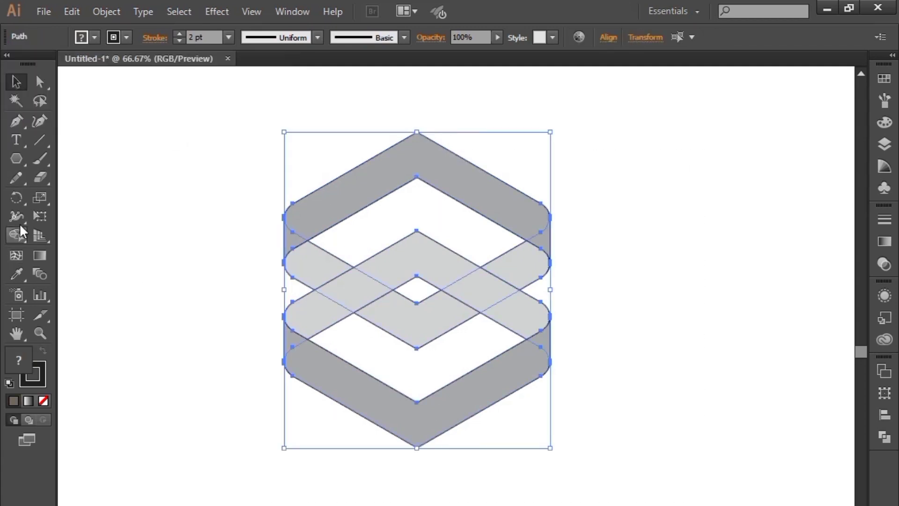
{"action": "mouse_move", "coordinate": [19, 218]}
{"action": "left_mouse_down"}
{"action": "mouse_move", "coordinate": [34, 229]}
{"action": "mouse_move", "coordinate": [16, 233]}
{"action": "left_mouse_up"}
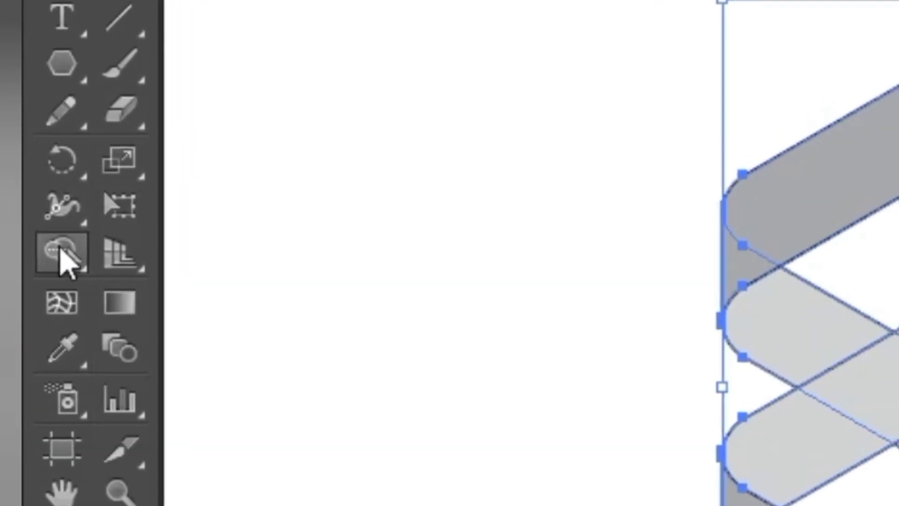
{"action": "left_click", "coordinate": [61, 252]}
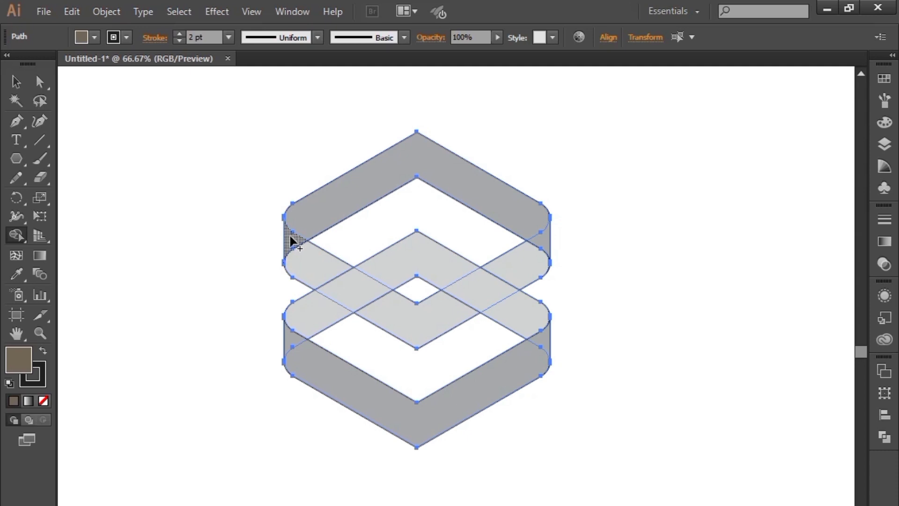
{"action": "mouse_move", "coordinate": [299, 246]}
{"action": "left_mouse_down"}
{"action": "mouse_move", "coordinate": [426, 316]}
{"action": "mouse_move", "coordinate": [427, 330]}
{"action": "mouse_move", "coordinate": [442, 315]}
{"action": "left_mouse_up"}
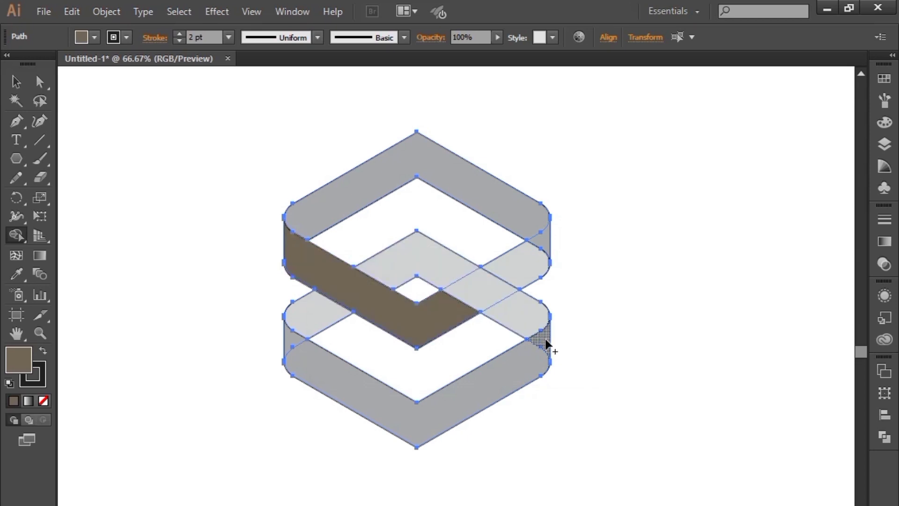
{"action": "mouse_move", "coordinate": [545, 338]}
{"action": "left_mouse_down"}
{"action": "mouse_move", "coordinate": [520, 302]}
{"action": "mouse_move", "coordinate": [454, 266]}
{"action": "left_mouse_up"}
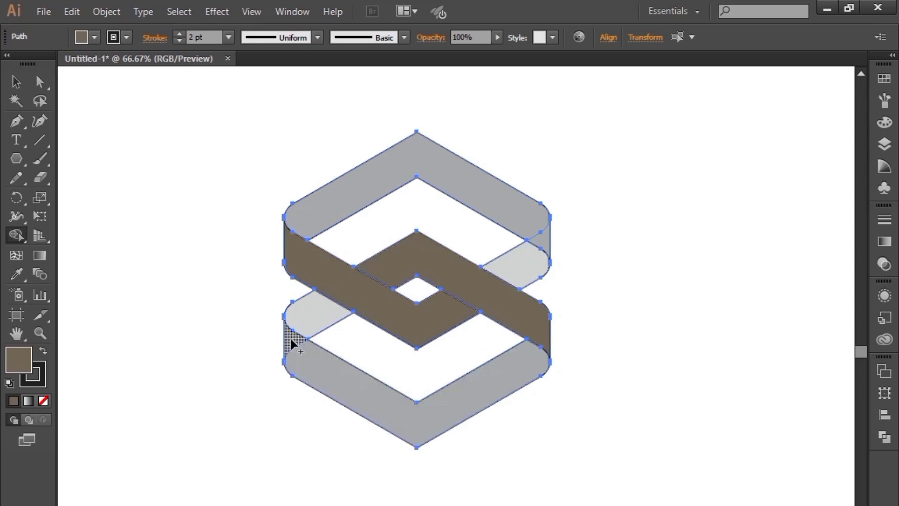
Merge the two remaining rear band ends with their adjoining corner pieces using Shape Builder, and deselect the artwork.
{"action": "left_click_drag", "start_coordinate": [291, 338], "coordinate": [304, 309]}
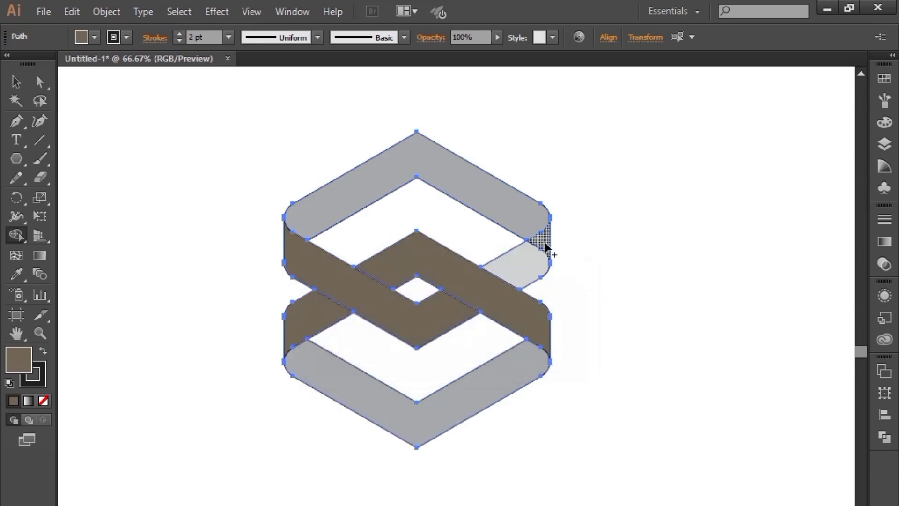
{"action": "left_click_drag", "start_coordinate": [545, 244], "coordinate": [536, 258]}
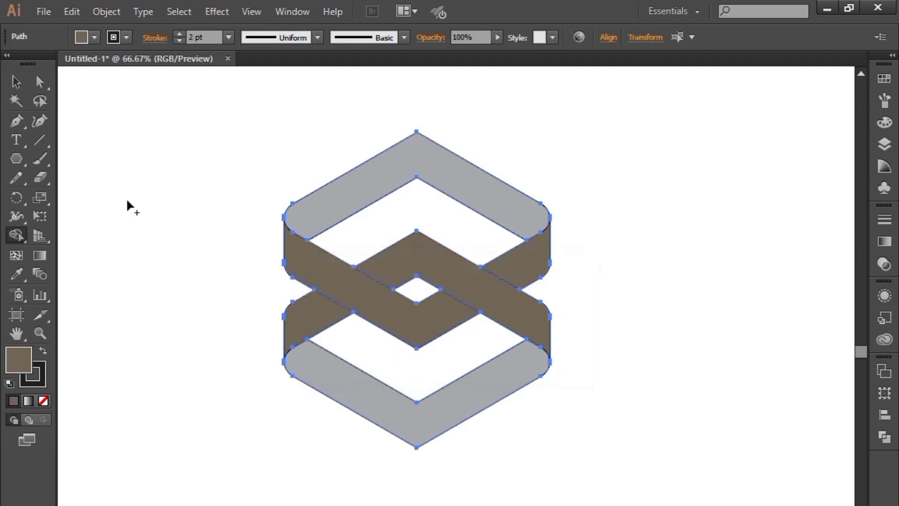
{"action": "left_click", "coordinate": [15, 83]}
{"action": "left_click", "coordinate": [225, 264]}
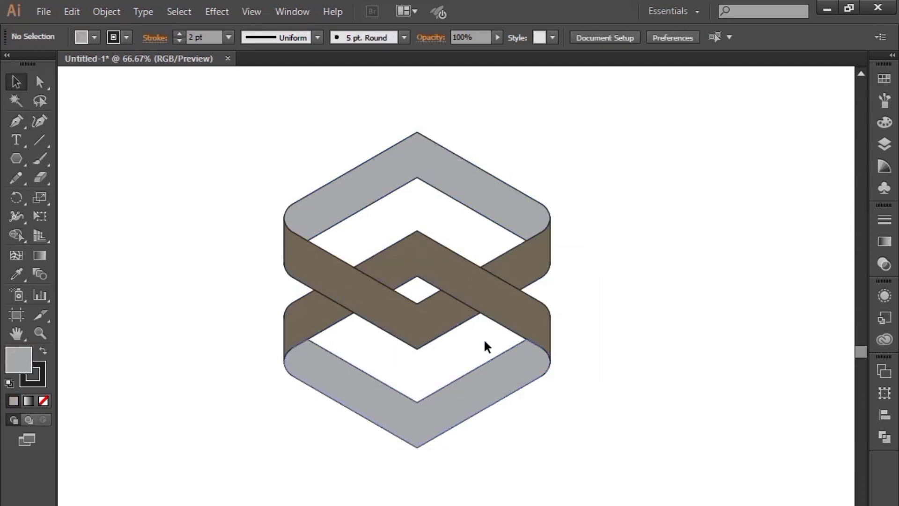
Fill the two visible brown pieces of the upper ribbon's front band with a linear white-to-black gradient.
{"action": "left_click", "coordinate": [425, 328]}
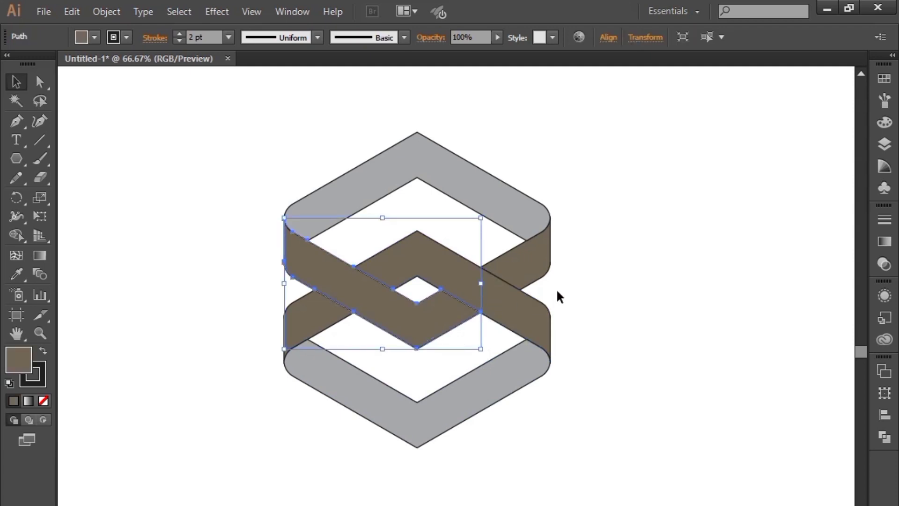
{"action": "left_click", "coordinate": [607, 282]}
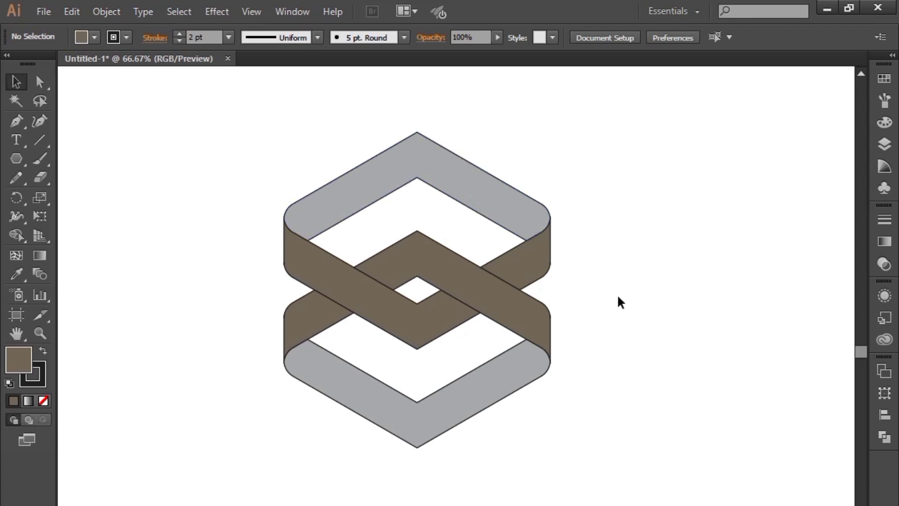
{"action": "left_click", "coordinate": [542, 247]}
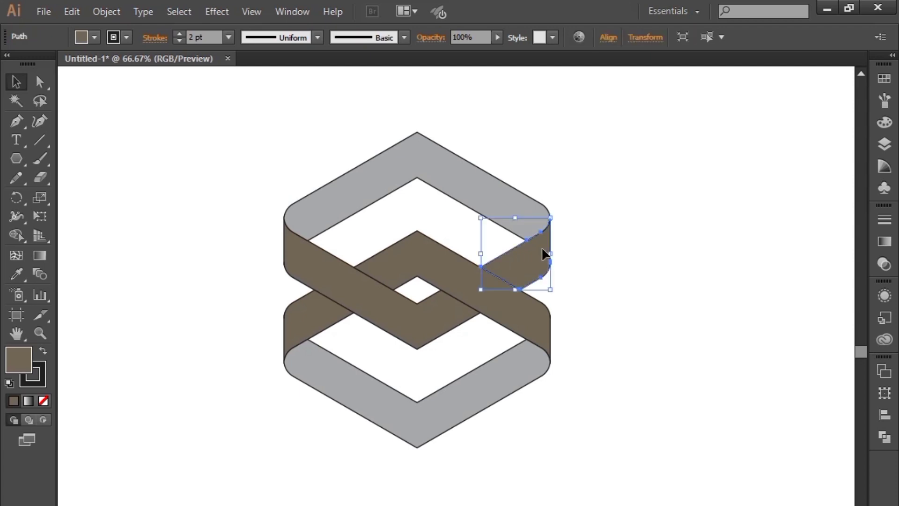
{"action": "left_click", "coordinate": [412, 325], "text": "shift"}
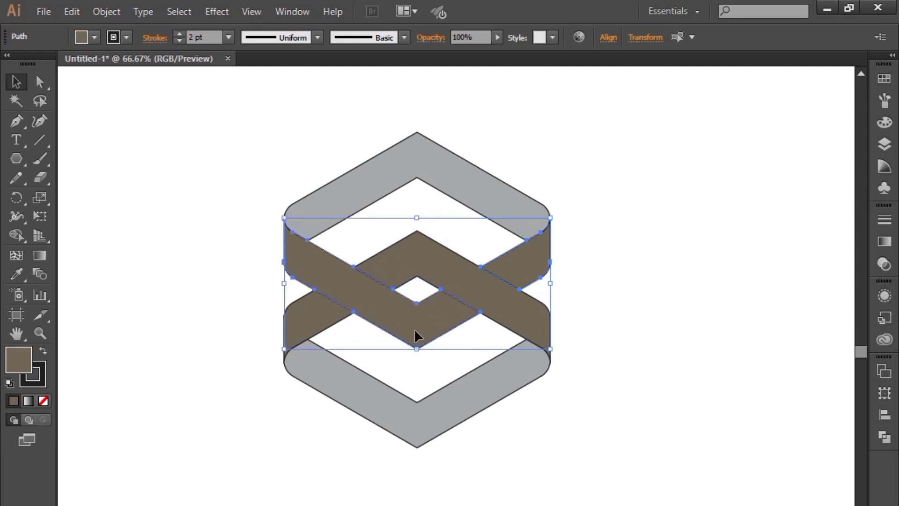
{"action": "left_click", "coordinate": [94, 37]}
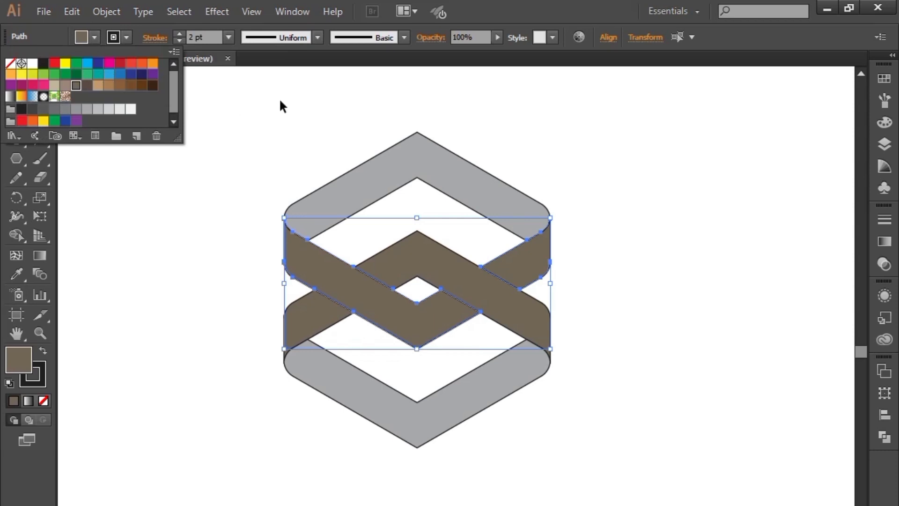
{"action": "left_click", "coordinate": [888, 242]}
{"action": "left_click", "coordinate": [875, 245]}
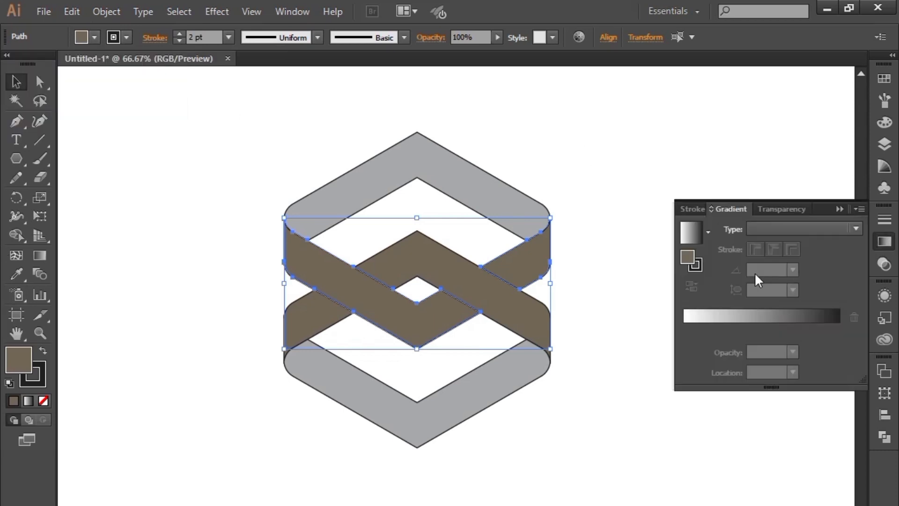
{"action": "left_click", "coordinate": [741, 310]}
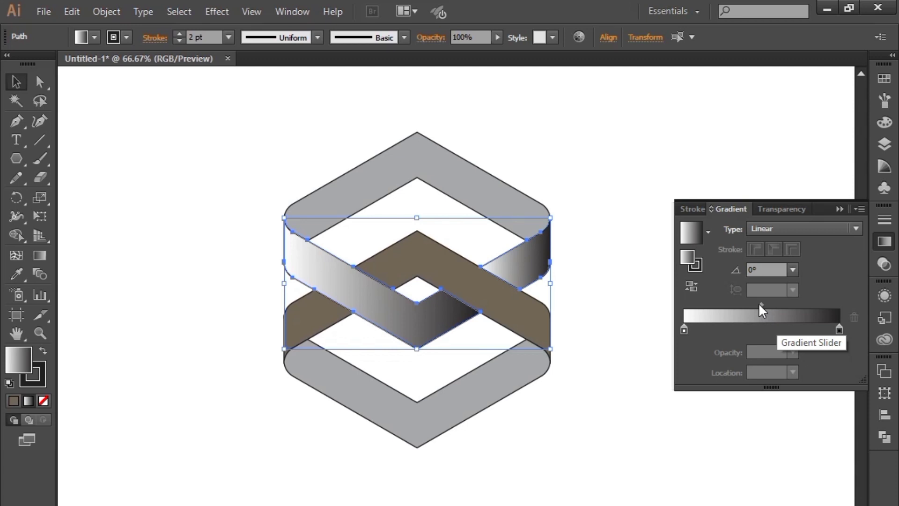
Target the selected band's stroke and set its gradient's dark color stop to the C=0 M=0 Y=0 K=70 gray swatch.
{"action": "key", "text": "x"}
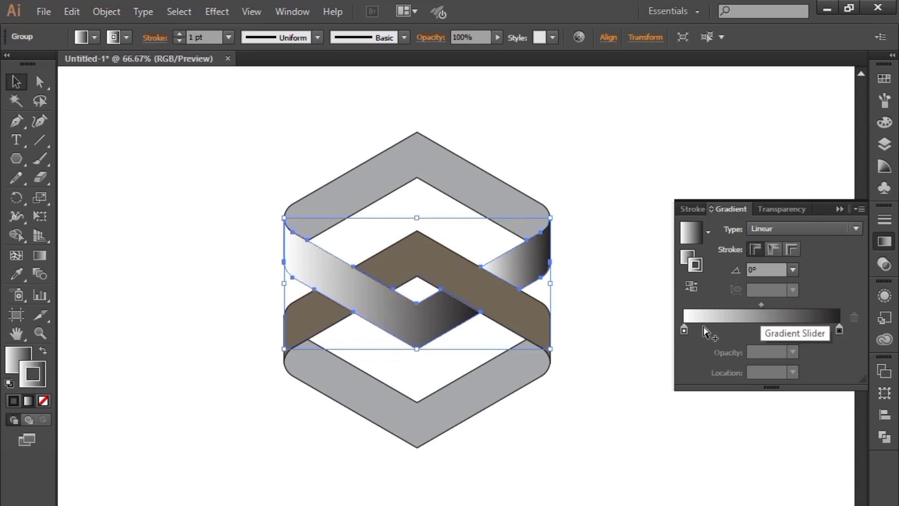
{"action": "double_click", "coordinate": [840, 328]}
{"action": "left_click", "coordinate": [734, 414]}
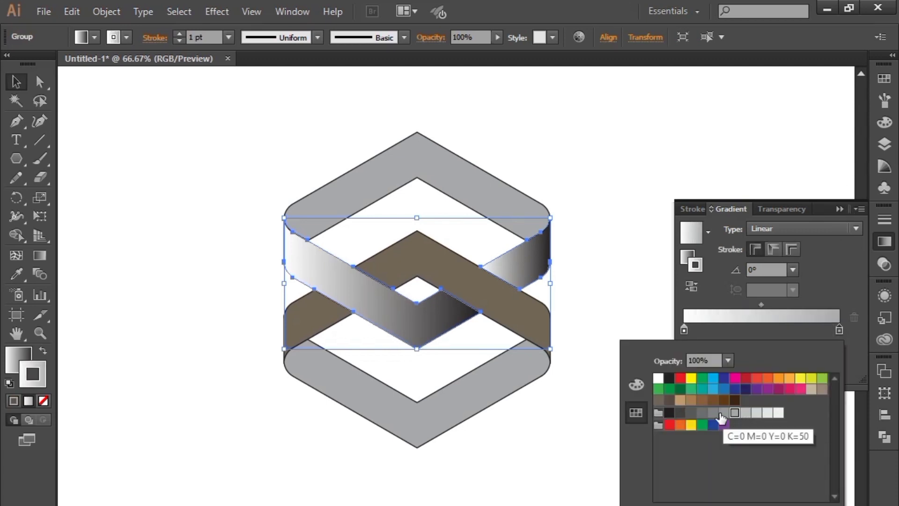
{"action": "left_click", "coordinate": [721, 414]}
{"action": "left_click", "coordinate": [712, 412]}
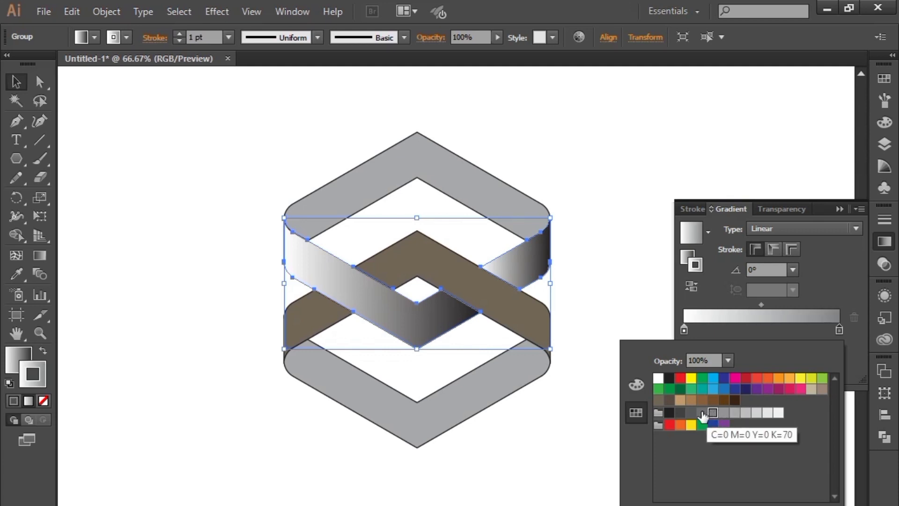
{"action": "left_click", "coordinate": [701, 412]}
Swap the band's fill and stroke so the softer gray gradient becomes the fill, and set the stroke to solid black.
{"action": "left_click", "coordinate": [42, 352]}
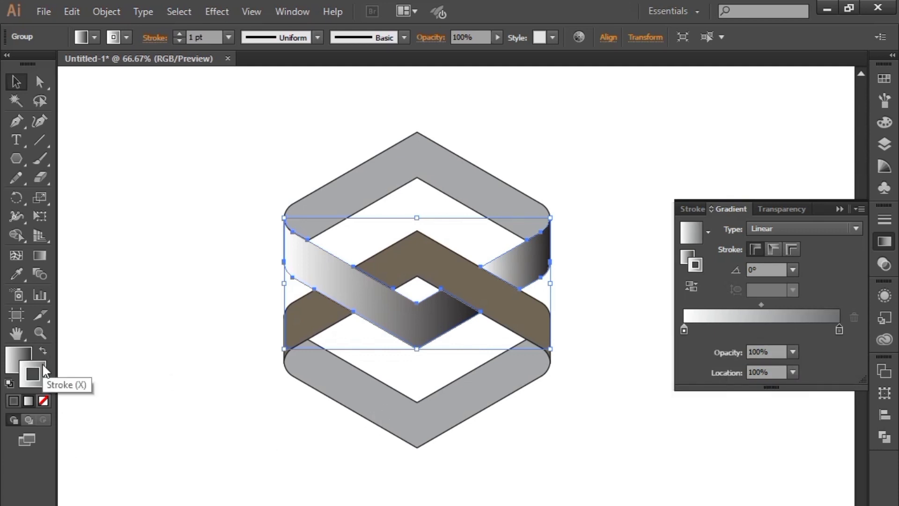
{"action": "left_click", "coordinate": [42, 351]}
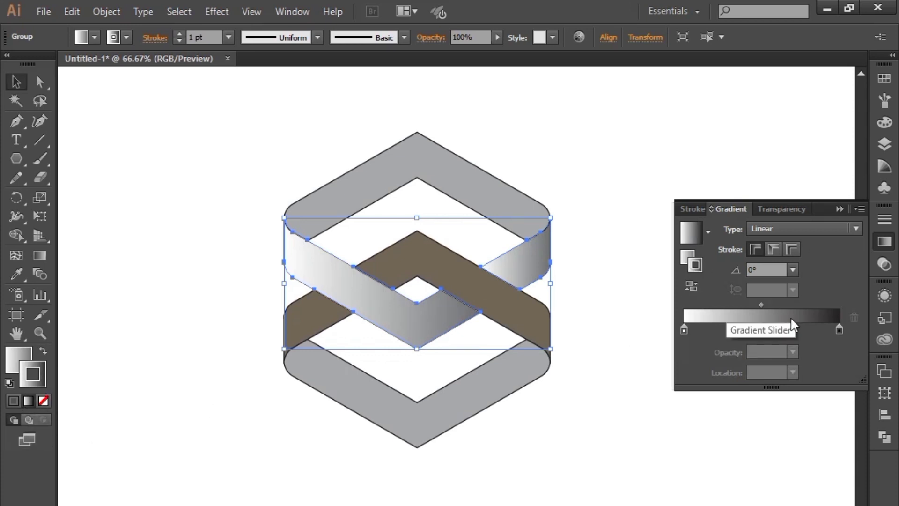
{"action": "left_click", "coordinate": [884, 123]}
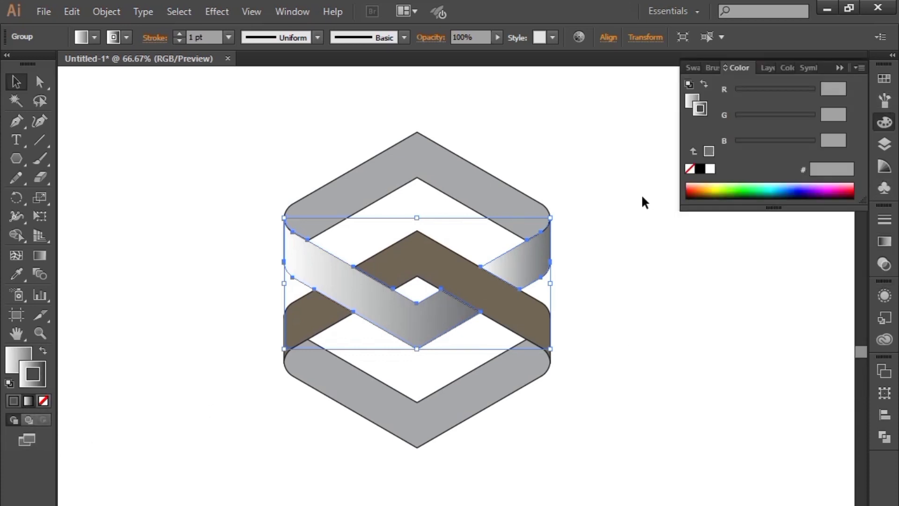
{"action": "left_click", "coordinate": [700, 169]}
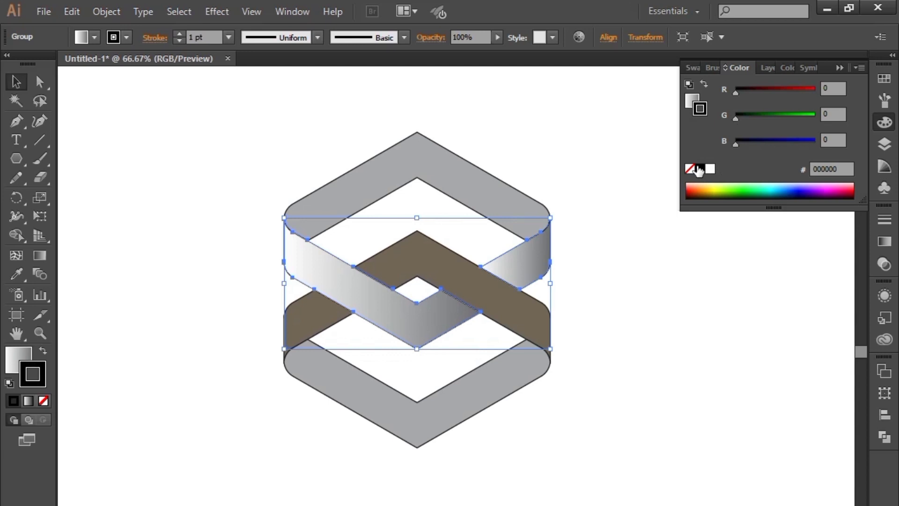
Copy the white-to-gray gradient of the upper ribbon's front band onto its rear chevron band with the Eyedropper.
{"action": "left_click", "coordinate": [144, 332]}
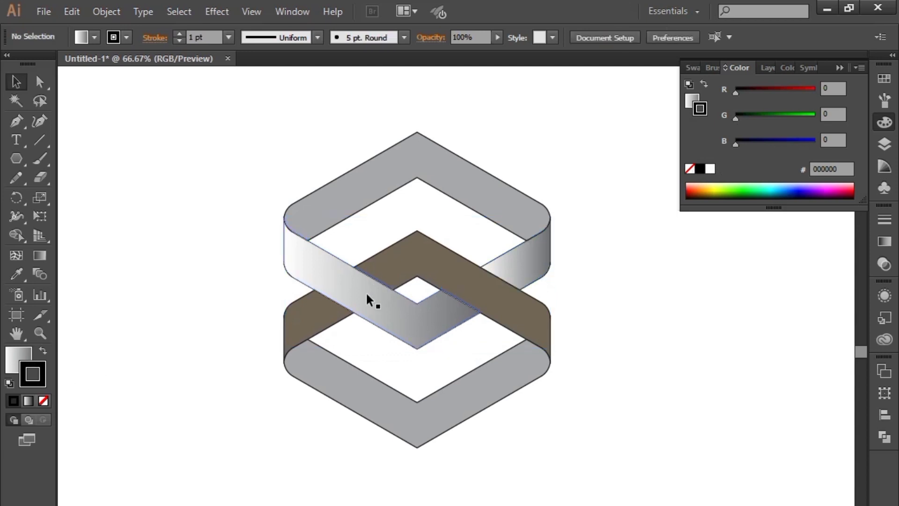
{"action": "left_click", "coordinate": [839, 67]}
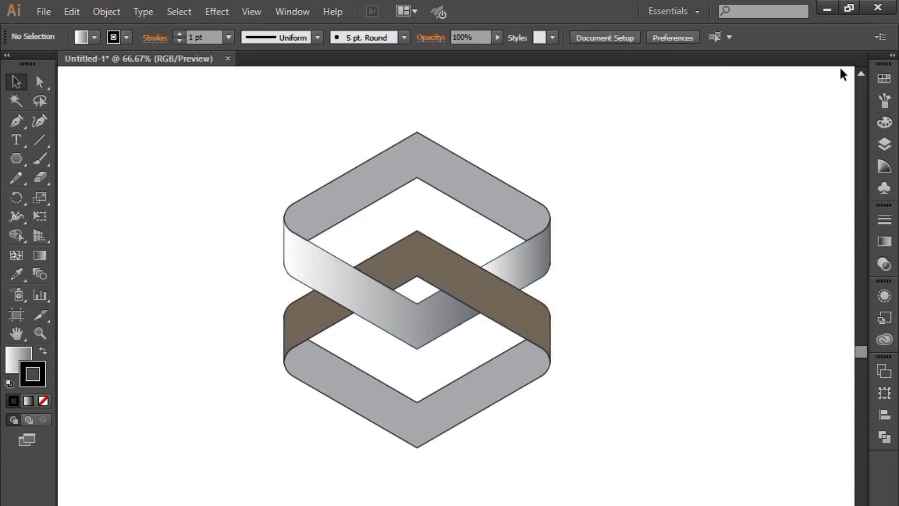
{"action": "left_click", "coordinate": [469, 200]}
{"action": "left_click", "coordinate": [21, 273]}
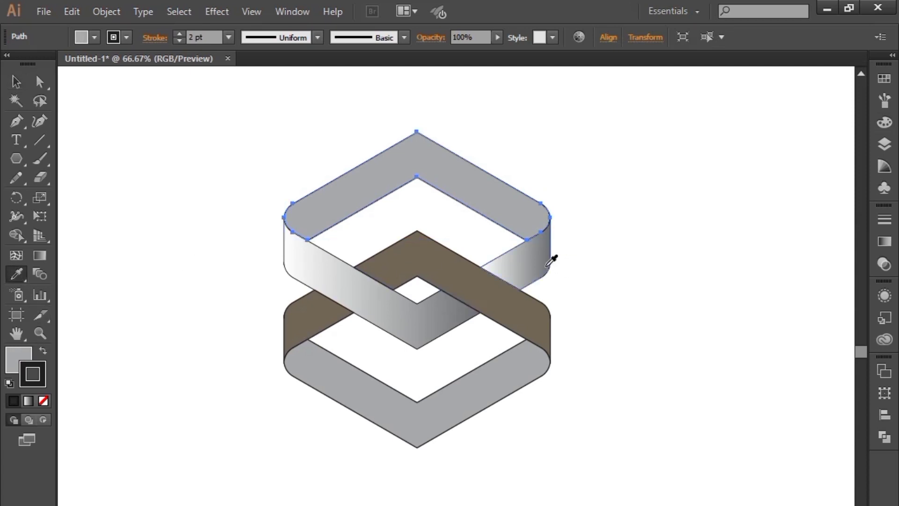
{"action": "left_click", "coordinate": [544, 272]}
{"action": "left_click", "coordinate": [16, 83]}
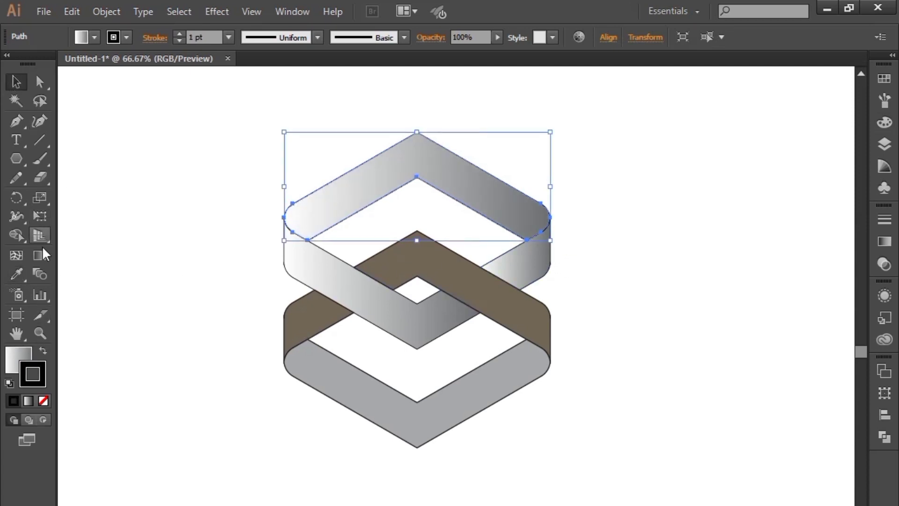
Reverse the gradient on the upper ribbon's rear band so it runs from white at the right end to dark gray at the left.
{"action": "left_click", "coordinate": [40, 255]}
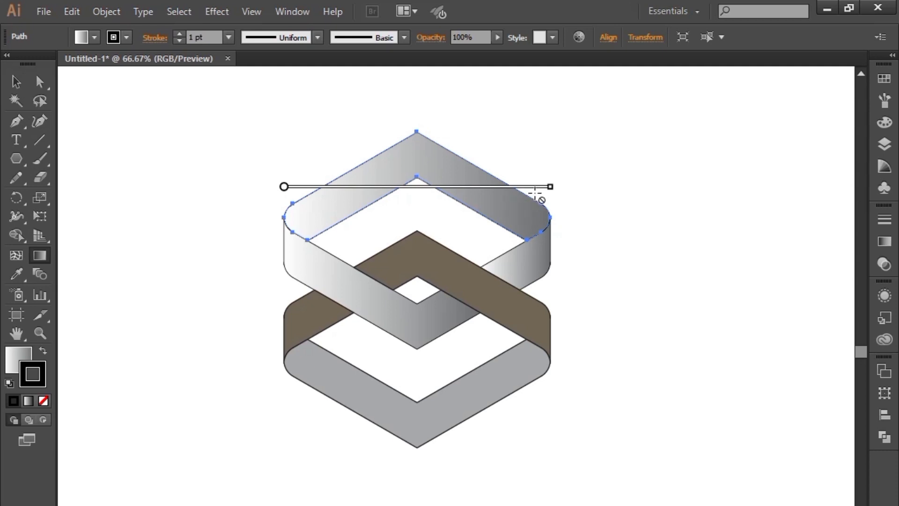
{"action": "left_click", "coordinate": [22, 353]}
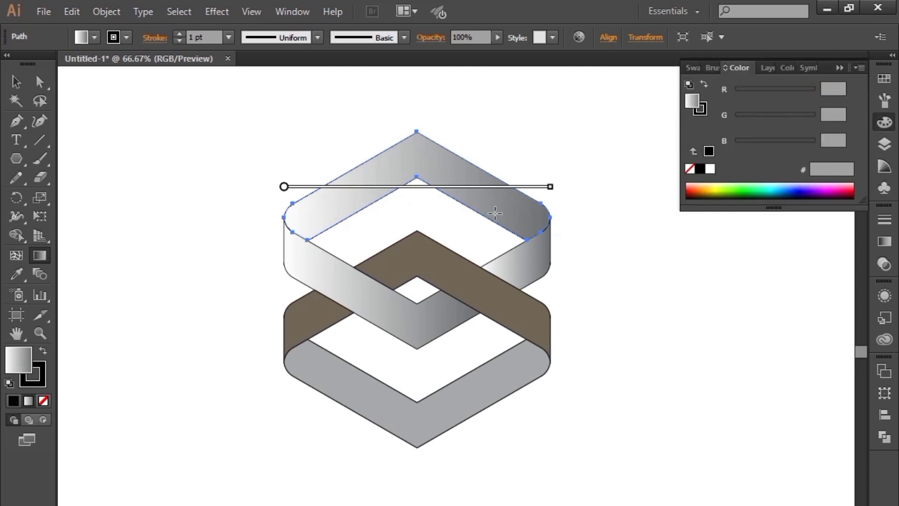
{"action": "mouse_move", "coordinate": [495, 214]}
{"action": "left_mouse_down"}
{"action": "mouse_move", "coordinate": [449, 209]}
{"action": "mouse_move", "coordinate": [262, 268]}
{"action": "mouse_move", "coordinate": [262, 204]}
{"action": "left_mouse_up"}
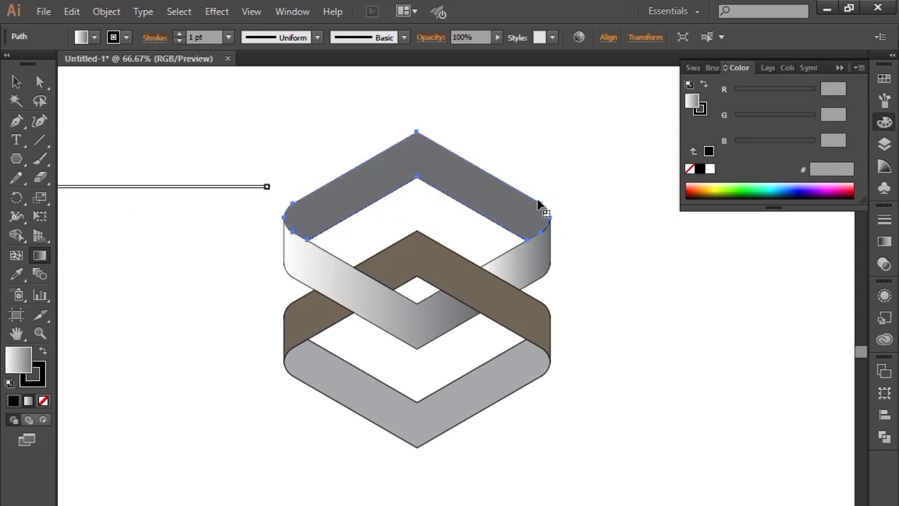
{"action": "left_click_drag", "start_coordinate": [546, 186], "coordinate": [271, 206]}
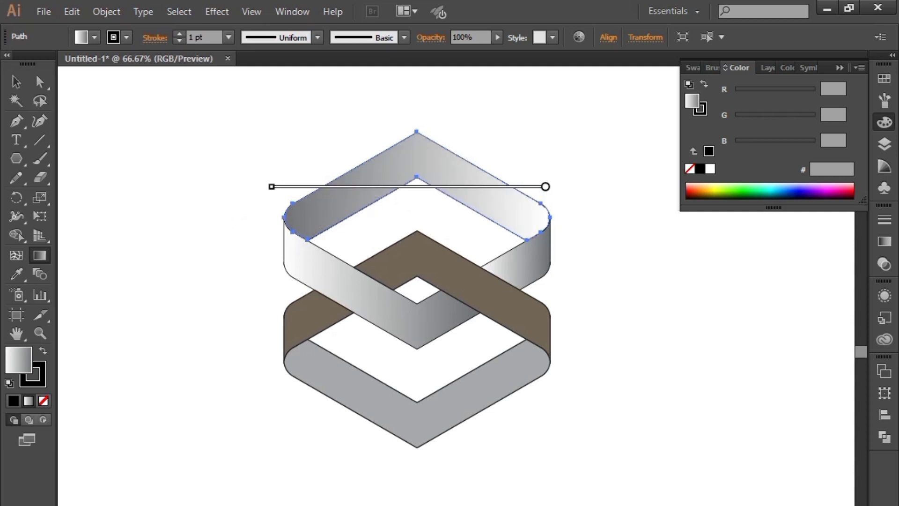
{"action": "left_click", "coordinate": [18, 81]}
{"action": "left_click", "coordinate": [228, 139]}
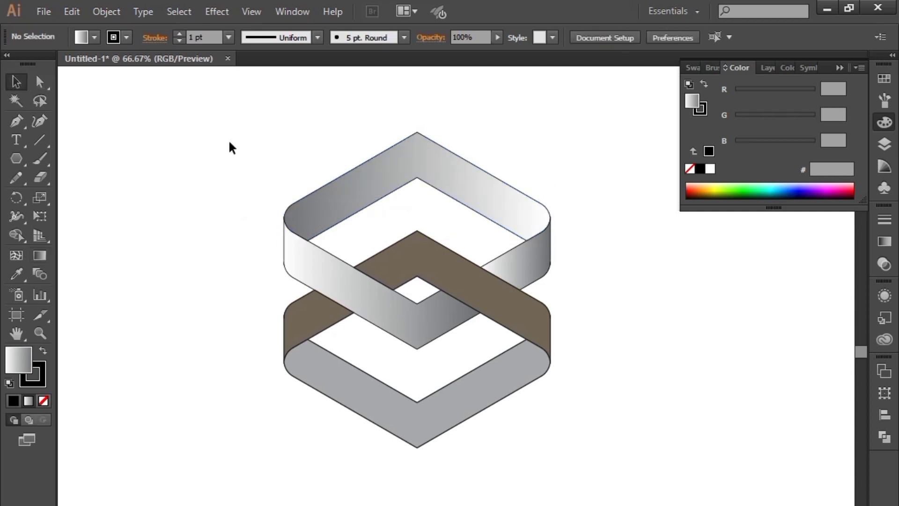
Redraw the upper rear band's gradient horizontally from white near its right end to dark gray just inside its left end.
{"action": "left_click", "coordinate": [285, 220]}
{"action": "left_click", "coordinate": [40, 255]}
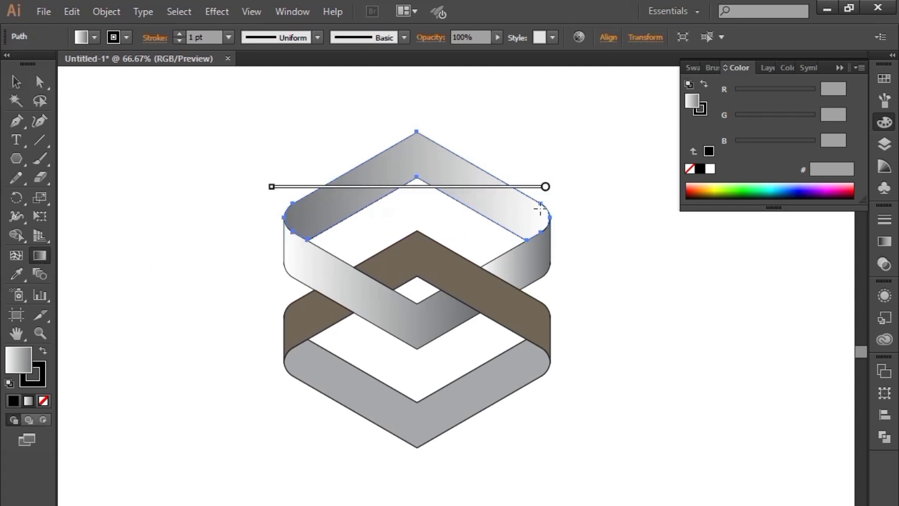
{"action": "mouse_move", "coordinate": [544, 189]}
{"action": "left_mouse_down"}
{"action": "mouse_move", "coordinate": [542, 201]}
{"action": "mouse_move", "coordinate": [367, 220]}
{"action": "mouse_move", "coordinate": [347, 185]}
{"action": "left_mouse_up"}
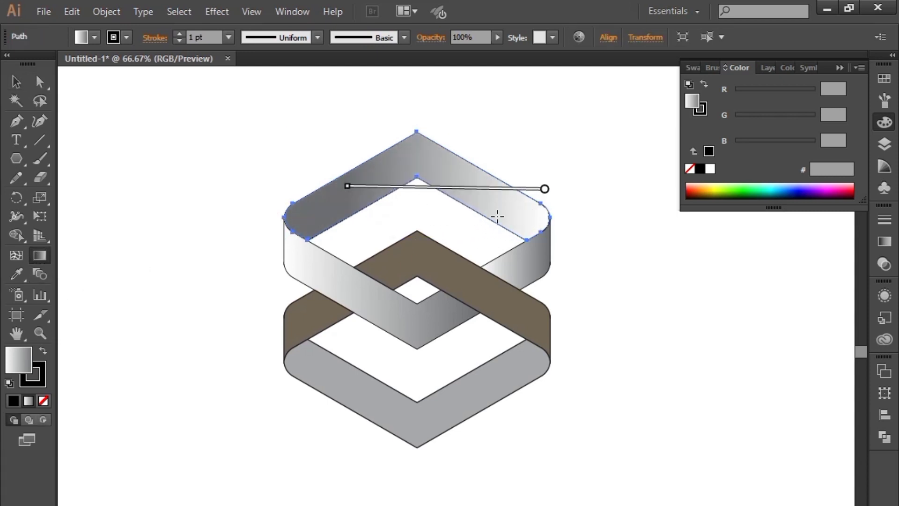
{"action": "mouse_move", "coordinate": [572, 187]}
{"action": "left_mouse_down"}
{"action": "mouse_move", "coordinate": [571, 201]}
{"action": "mouse_move", "coordinate": [336, 231]}
{"action": "left_mouse_up"}
{"action": "left_click_drag", "start_coordinate": [544, 220], "coordinate": [303, 238]}
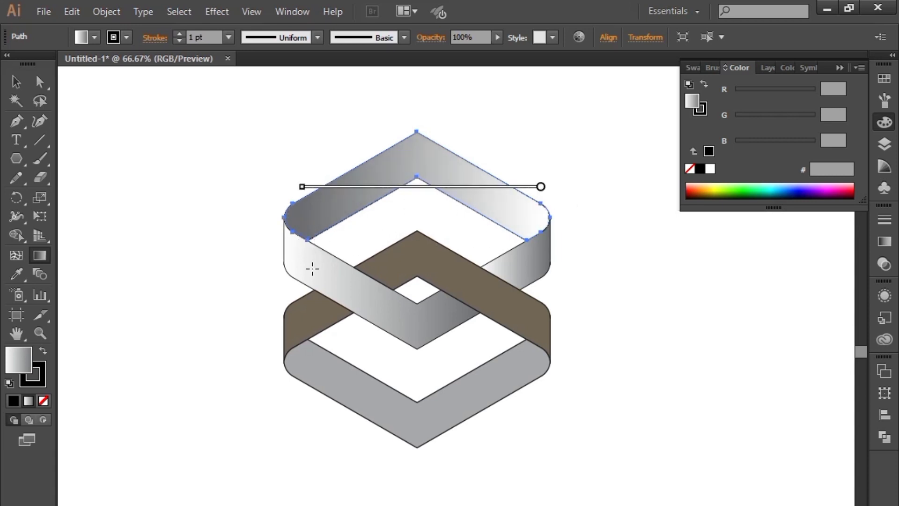
{"action": "left_click", "coordinate": [14, 82]}
{"action": "left_click", "coordinate": [231, 90]}
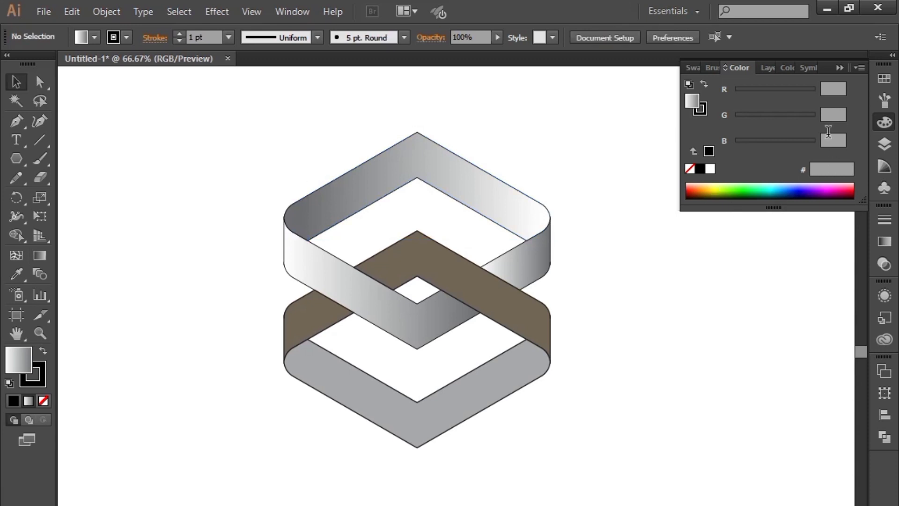
Fill the two brown pieces of the lower ribbon's front band with the linear white-to-gray gradient.
{"action": "left_click", "coordinate": [839, 68]}
{"action": "scroll", "coordinate": [735, 320], "scroll_direction": "down", "scroll_amount": 1}
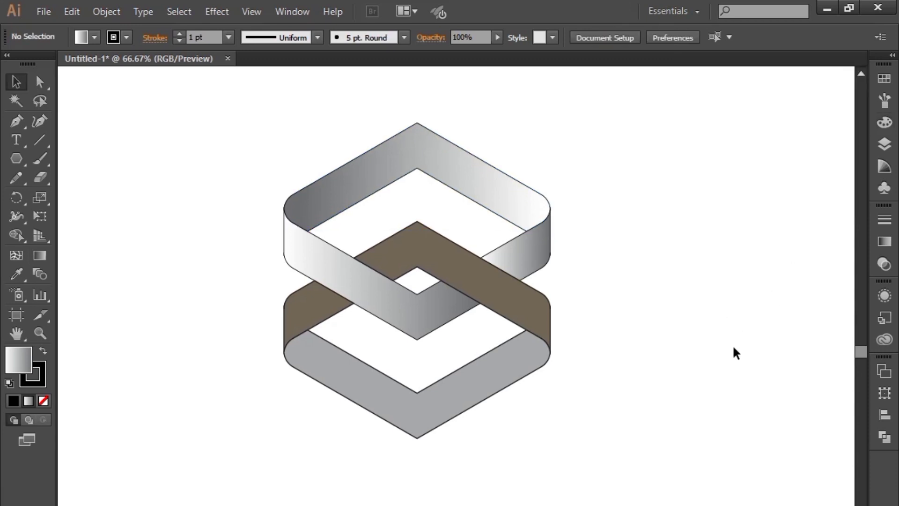
{"action": "left_click", "coordinate": [502, 309]}
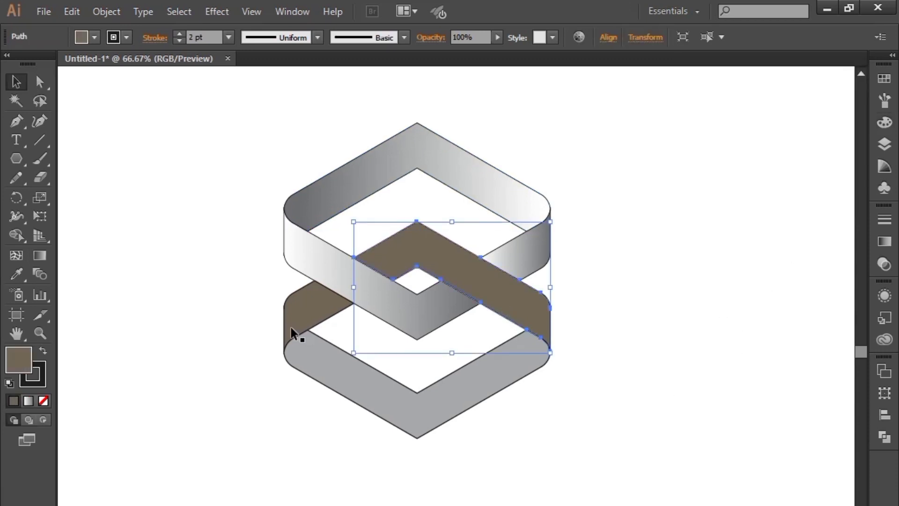
{"action": "left_click", "coordinate": [300, 304], "text": "shift"}
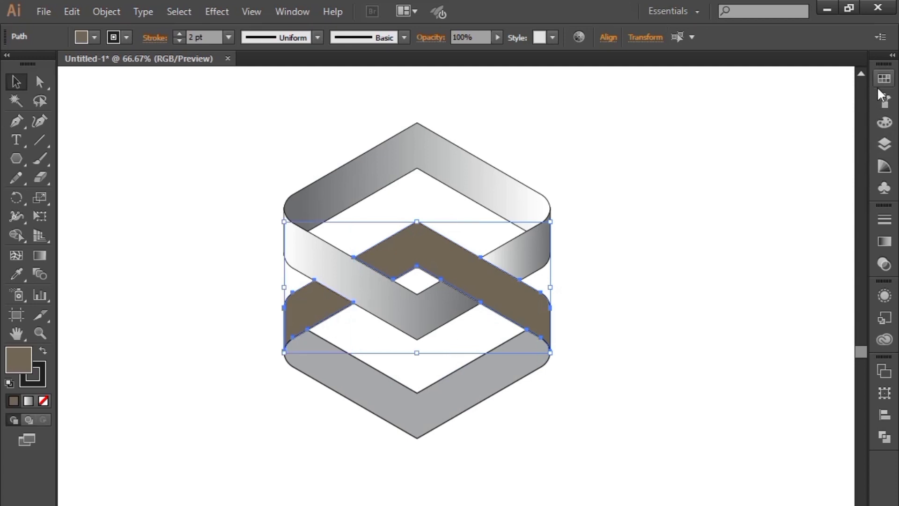
{"action": "left_click", "coordinate": [884, 242]}
{"action": "left_click", "coordinate": [749, 305]}
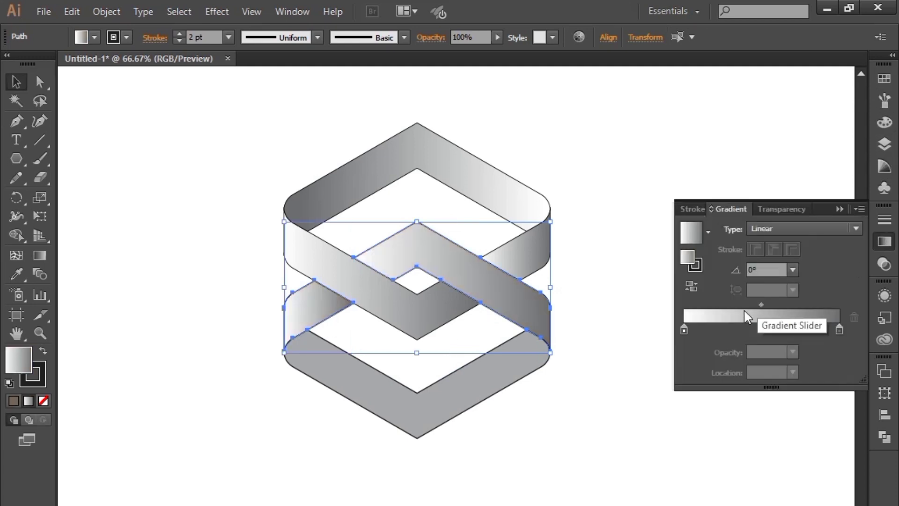
Set the white color stop of the lower front band's gradient to the CMYK Blue swatch.
{"action": "left_click", "coordinate": [684, 331]}
{"action": "double_click", "coordinate": [684, 329]}
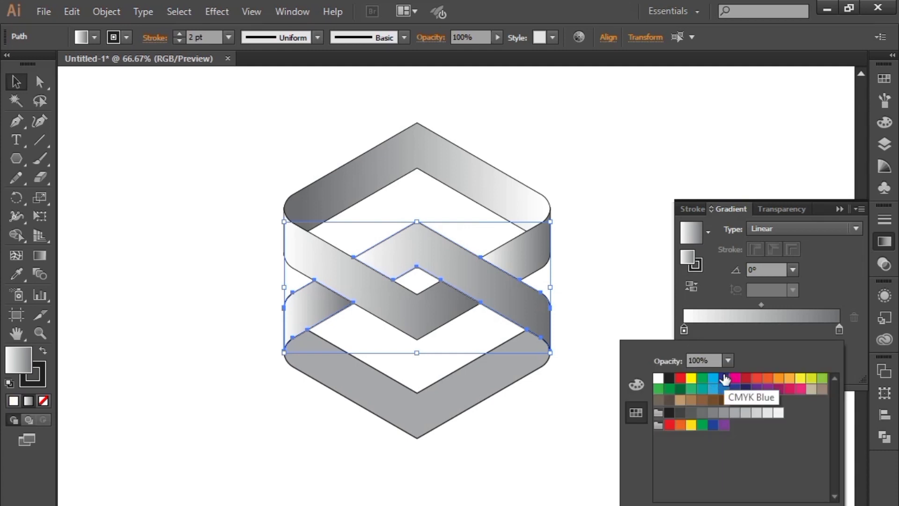
{"action": "left_click", "coordinate": [724, 378]}
Try several swatches on the gradient's gray end stop and settle on the dark magenta one between purple and crimson.
{"action": "left_click", "coordinate": [838, 330]}
{"action": "double_click", "coordinate": [838, 330]}
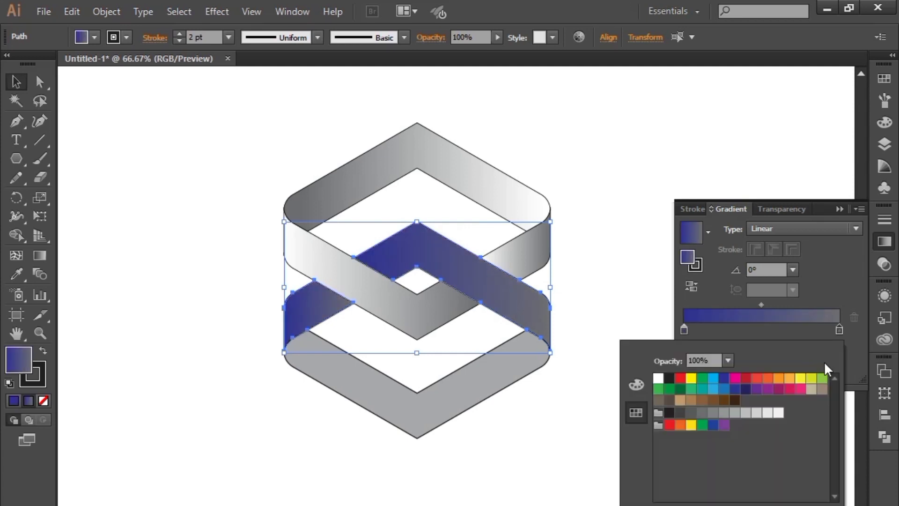
{"action": "left_click", "coordinate": [821, 389]}
{"action": "left_click", "coordinate": [811, 390]}
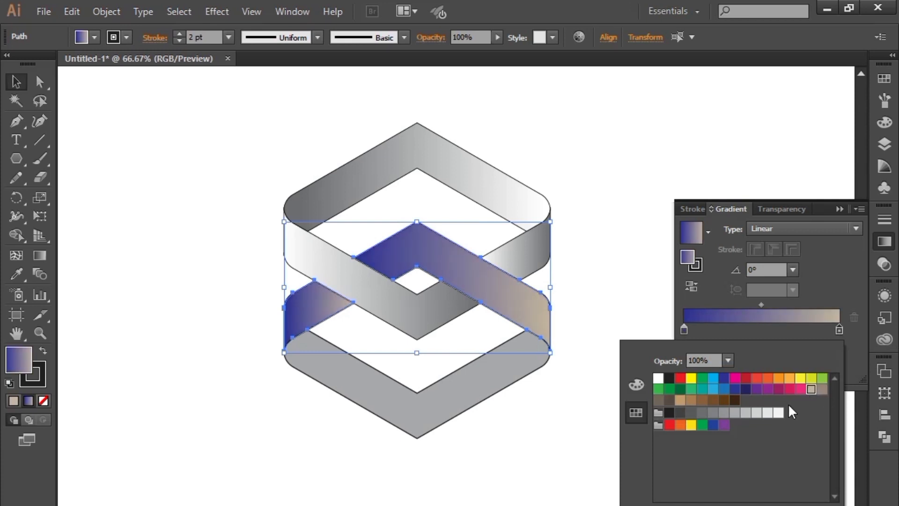
{"action": "left_click", "coordinate": [790, 389]}
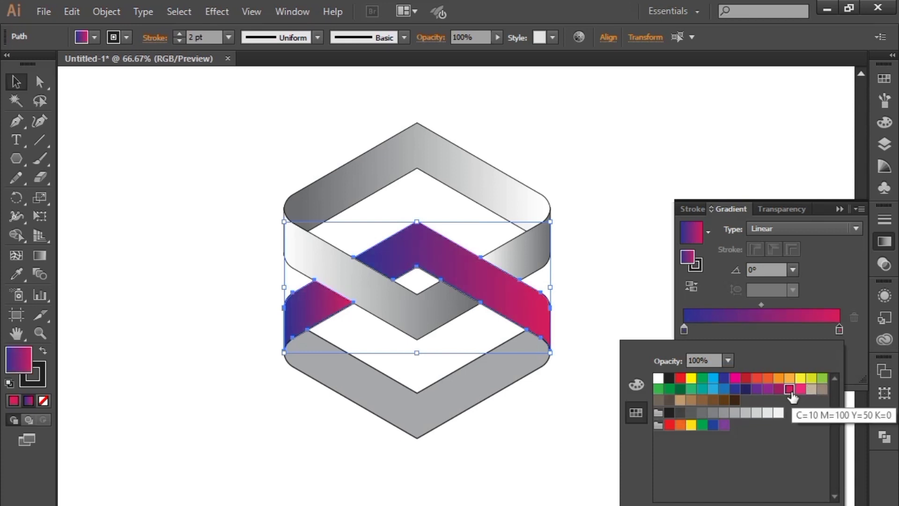
{"action": "left_click", "coordinate": [768, 389]}
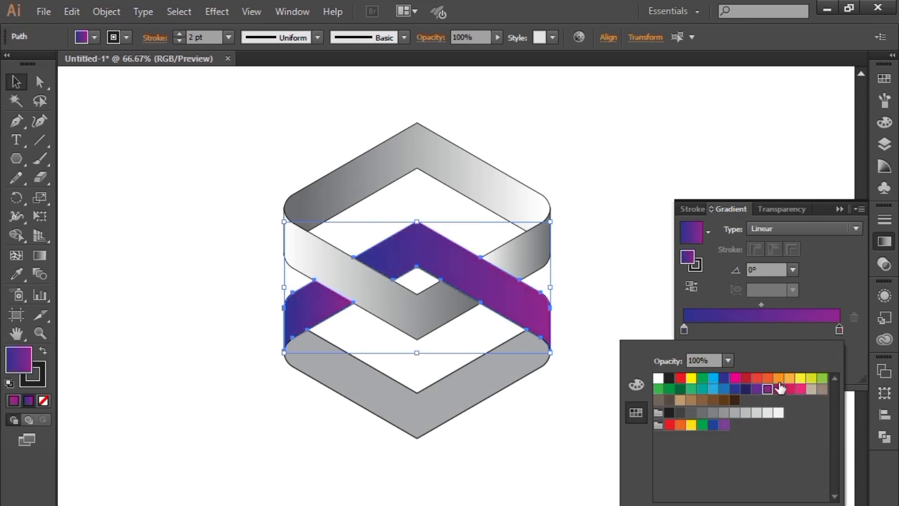
{"action": "left_click", "coordinate": [781, 388]}
{"action": "left_click", "coordinate": [788, 389]}
{"action": "left_click", "coordinate": [778, 389]}
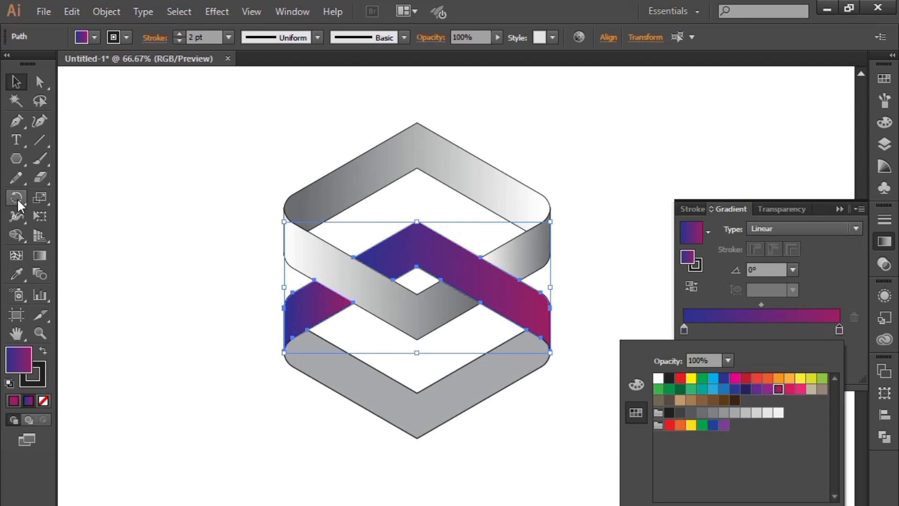
Draw one continuous horizontal gradient across both pieces of the lower front band, blue at the left to magenta at the right, and deselect.
{"action": "left_click", "coordinate": [44, 248]}
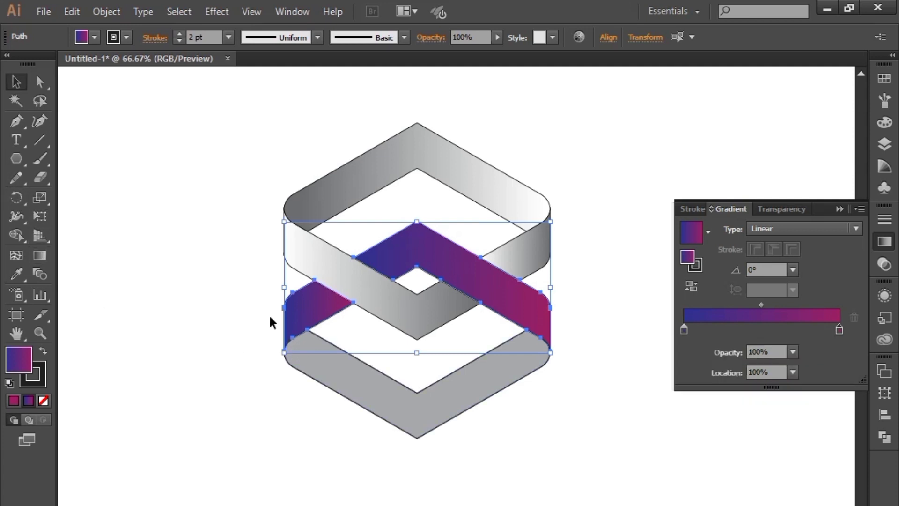
{"action": "key", "text": "g"}
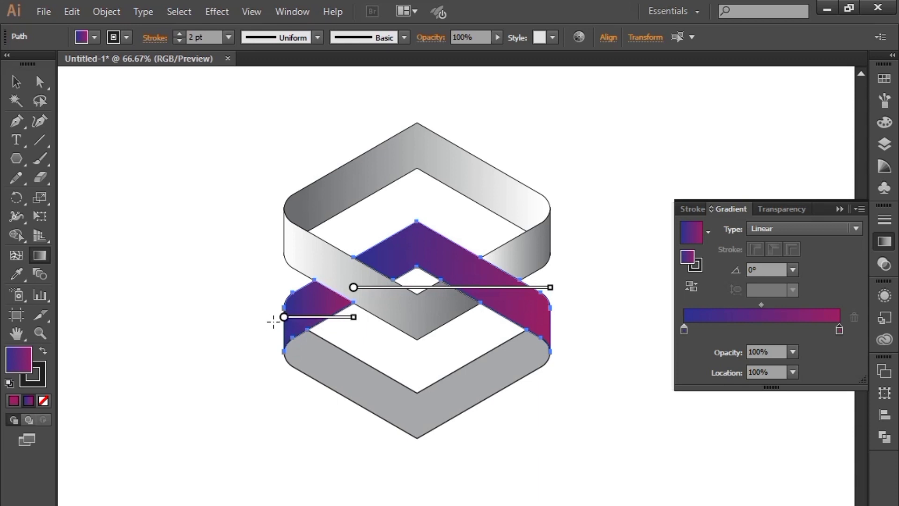
{"action": "left_click_drag", "start_coordinate": [273, 321], "coordinate": [537, 322]}
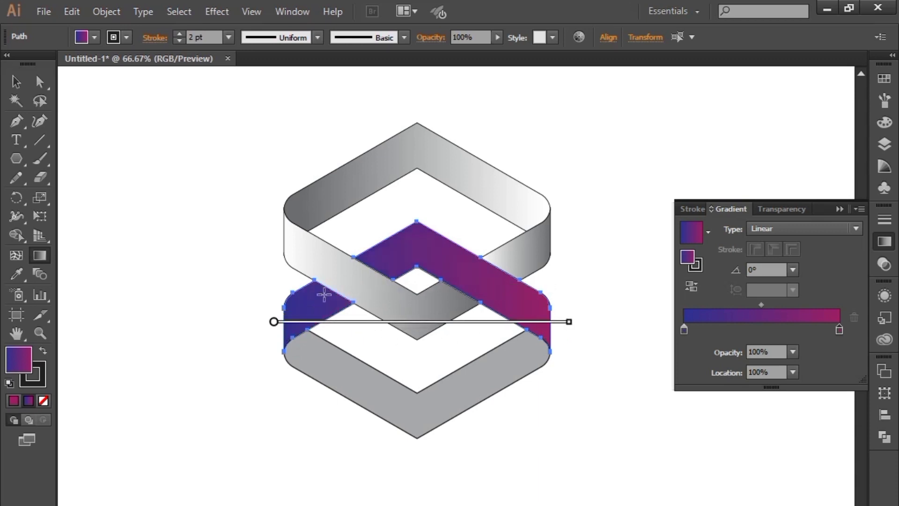
{"action": "key", "text": "v"}
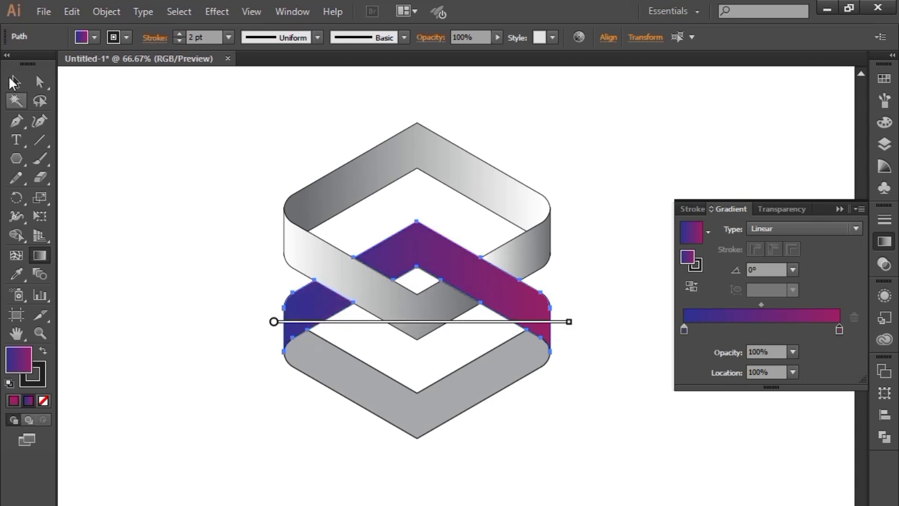
{"action": "left_click", "coordinate": [275, 156]}
Copy the blue-to-magenta gradient onto the gray bottom chevron band of the lower ribbon with the Eyedropper.
{"action": "left_click", "coordinate": [459, 402]}
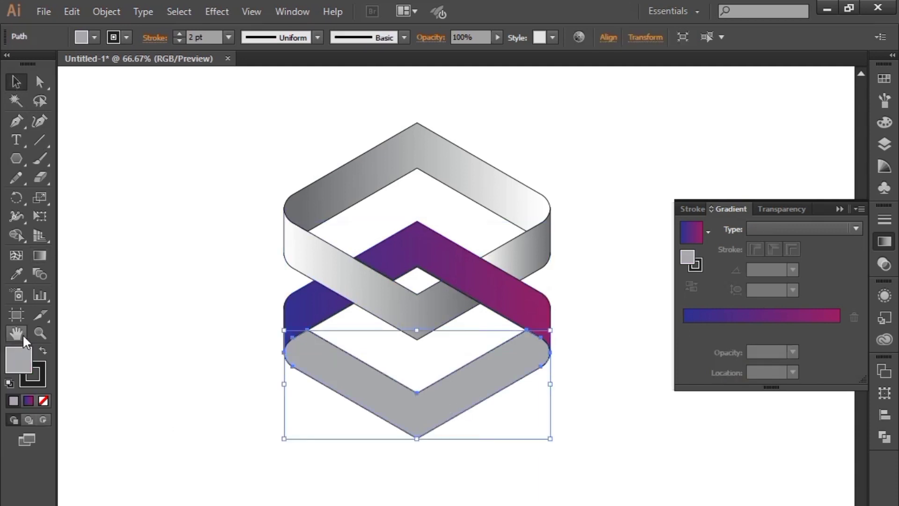
{"action": "left_click", "coordinate": [25, 272]}
{"action": "left_click", "coordinate": [303, 305]}
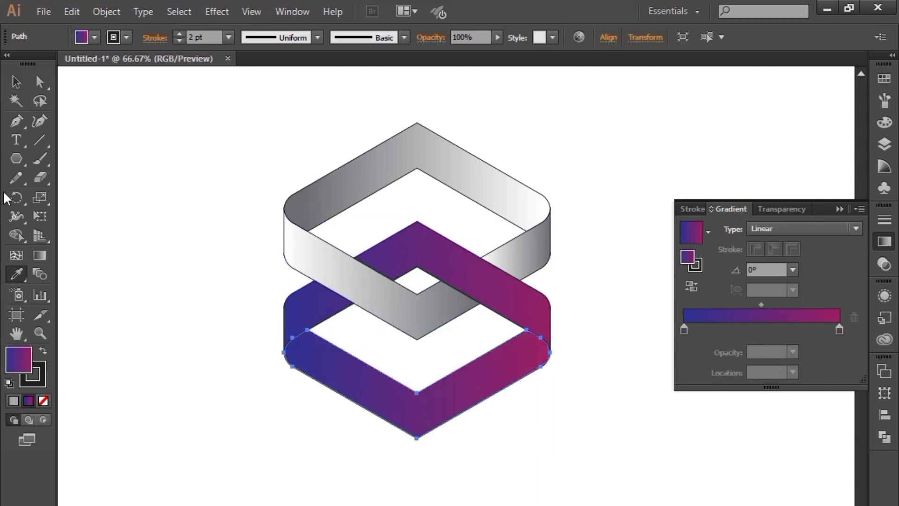
{"action": "left_click", "coordinate": [16, 82]}
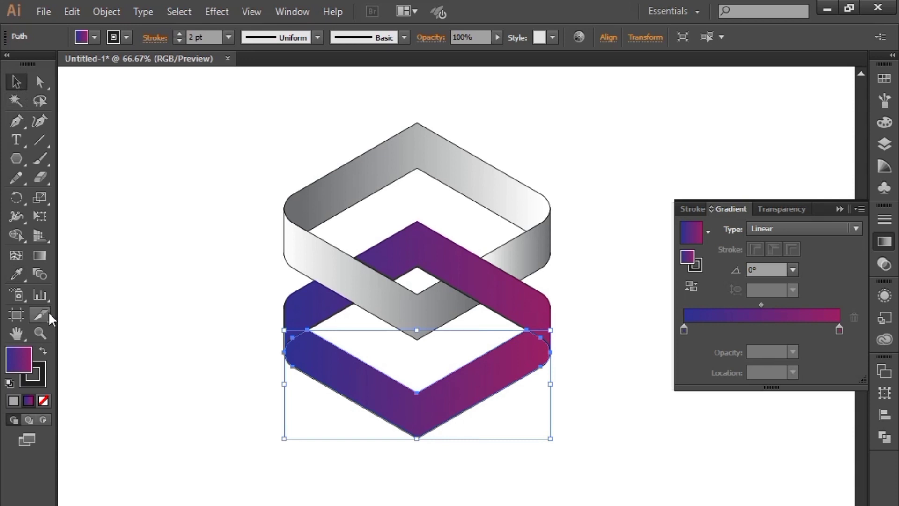
Reverse the bottom chevron band's gradient so it runs from blue at the right end to magenta at the left, and deselect it.
{"action": "left_click", "coordinate": [40, 256]}
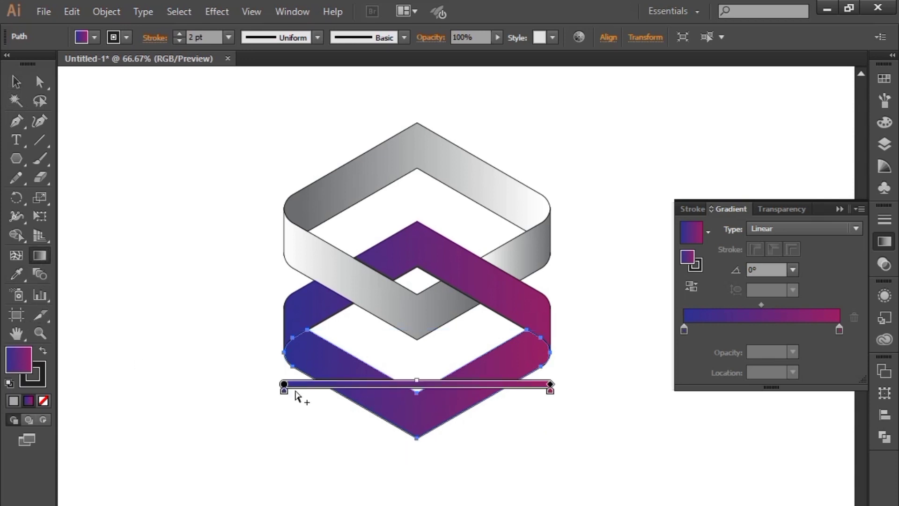
{"action": "left_click_drag", "start_coordinate": [570, 375], "coordinate": [271, 378]}
{"action": "left_click", "coordinate": [17, 82]}
{"action": "left_click", "coordinate": [129, 111]}
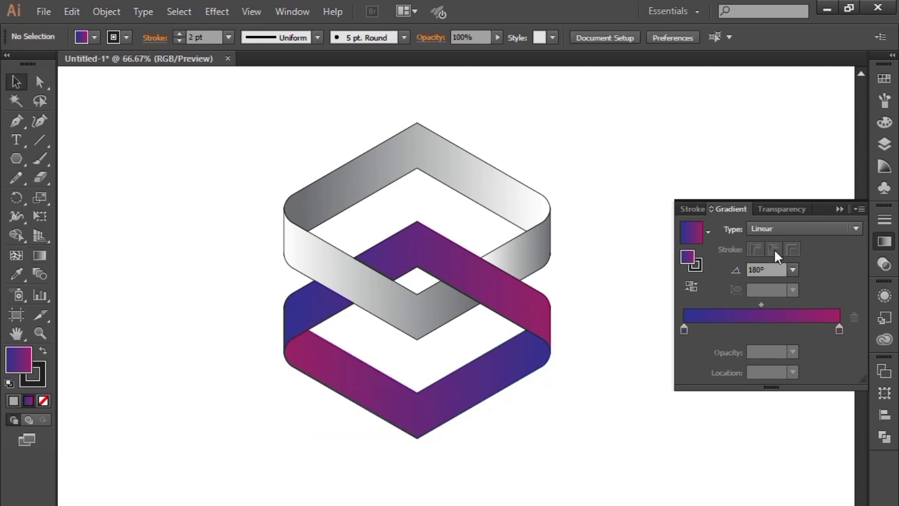
{"action": "left_click", "coordinate": [839, 208]}
{"action": "key", "text": "ctrl+minus"}
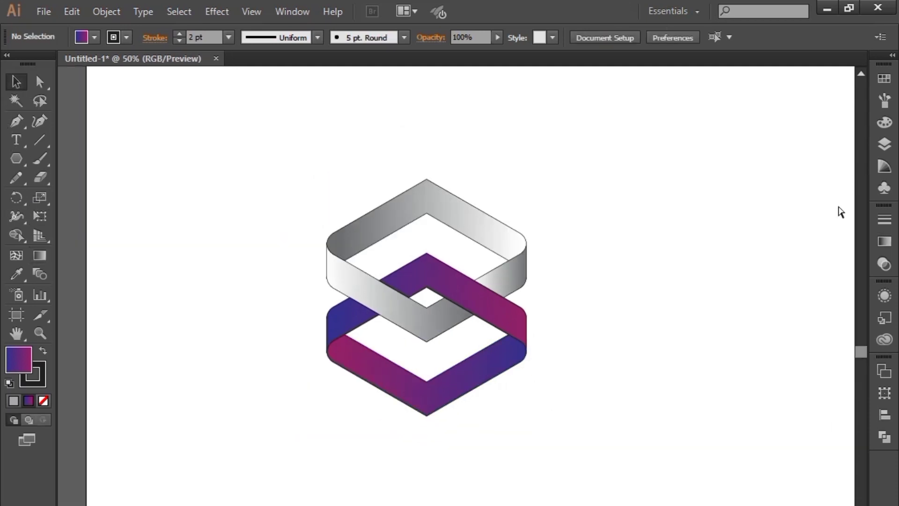
{"action": "left_click_drag", "start_coordinate": [713, 330], "coordinate": [732, 269]}
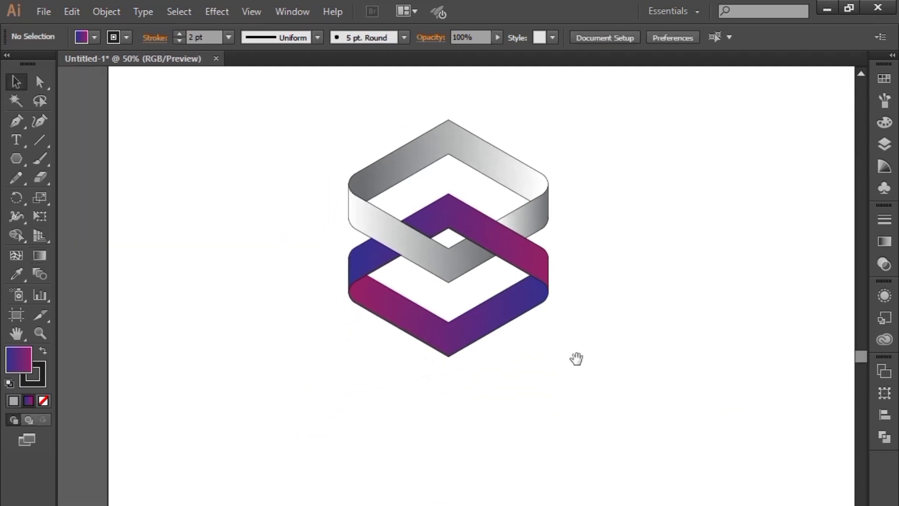
{"action": "scroll", "coordinate": [577, 340], "scroll_direction": "down", "scroll_amount": 1}
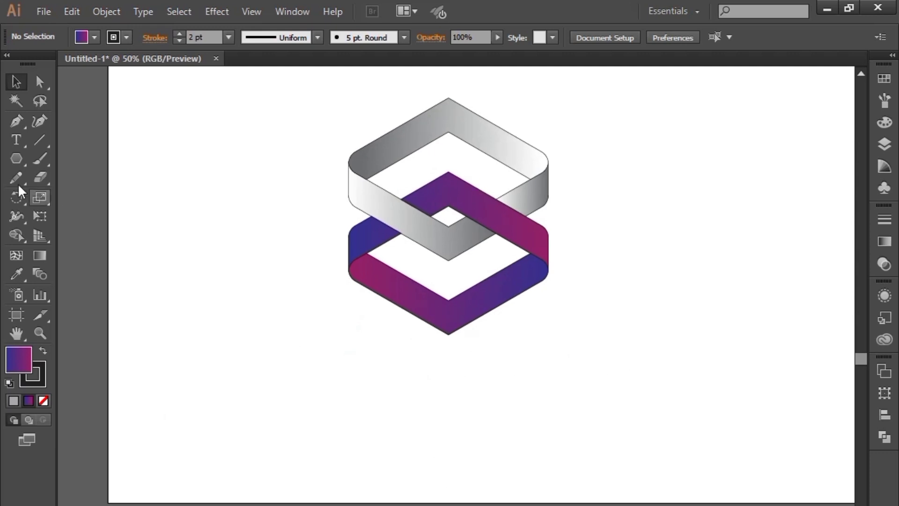
Draw a wide, flat ellipse below the logo with the Ellipse tool and centre it on the logo's bottom tip.
{"action": "left_click", "coordinate": [14, 157]}
{"action": "left_click", "coordinate": [14, 156]}
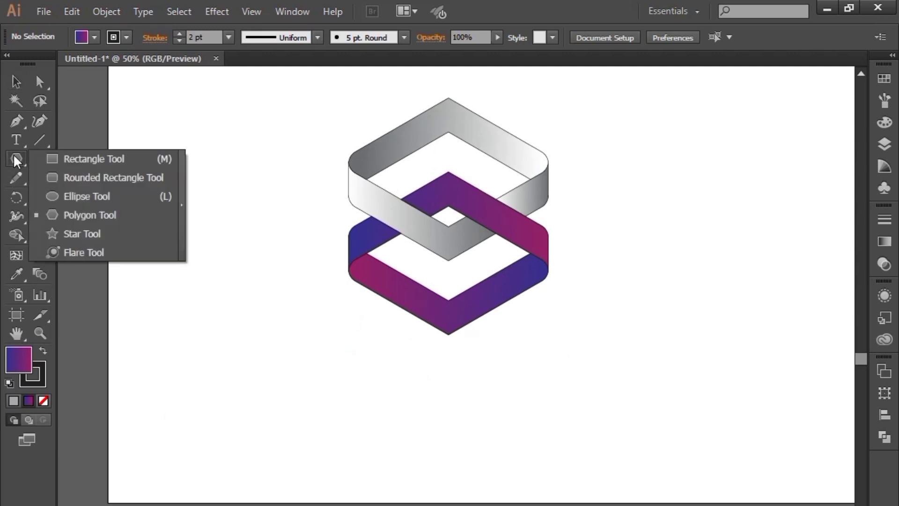
{"action": "left_click", "coordinate": [106, 195]}
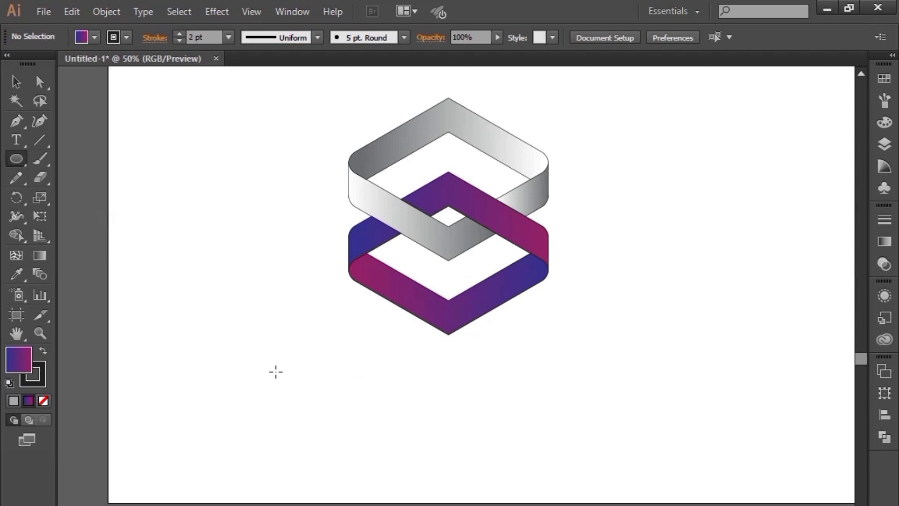
{"action": "mouse_move", "coordinate": [277, 363]}
{"action": "left_mouse_down"}
{"action": "mouse_move", "coordinate": [616, 388]}
{"action": "mouse_move", "coordinate": [620, 378]}
{"action": "left_mouse_up"}
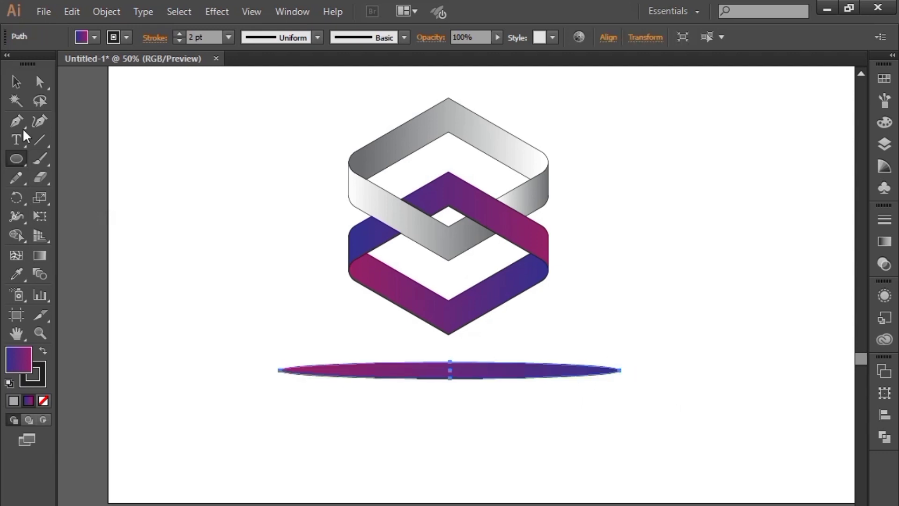
{"action": "left_click", "coordinate": [15, 81]}
{"action": "left_click_drag", "start_coordinate": [483, 371], "coordinate": [482, 333]}
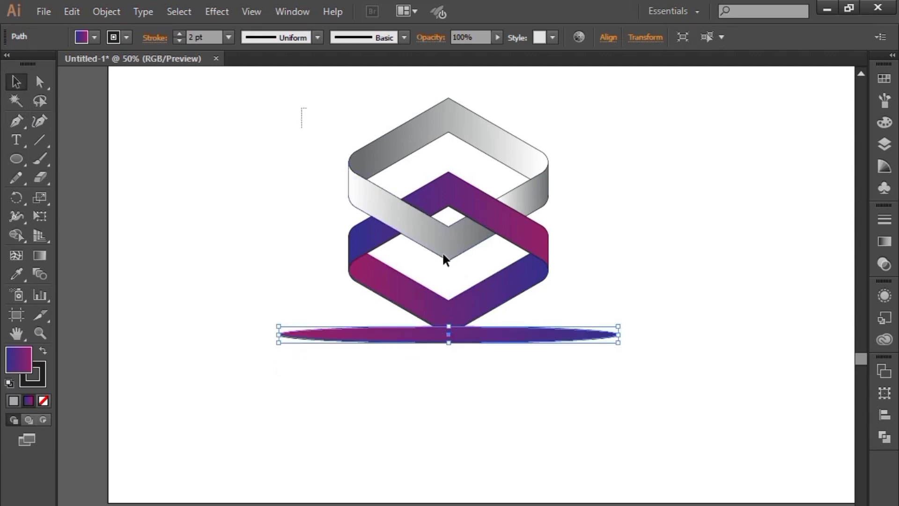
Group all the ribbon pieces and bring the group in front of the ellipse, then deselect.
{"action": "left_click_drag", "start_coordinate": [444, 259], "coordinate": [594, 280]}
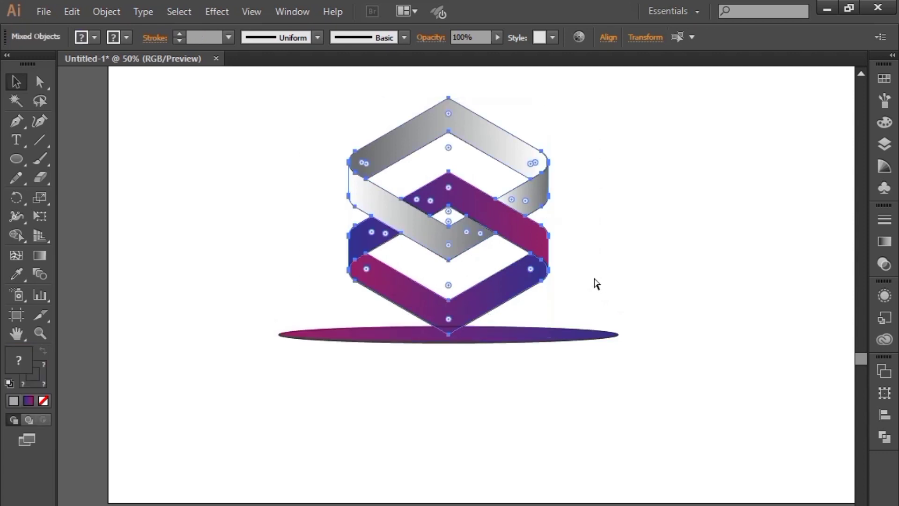
{"action": "key", "text": "ctrl+g"}
{"action": "right_click", "coordinate": [473, 218]}
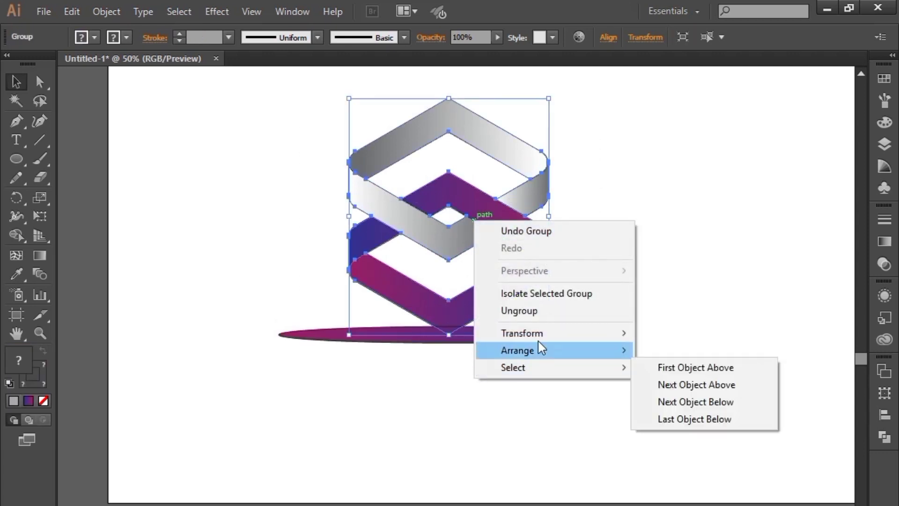
{"action": "mouse_move", "coordinate": [544, 352]}
{"action": "left_click", "coordinate": [650, 349]}
{"action": "left_click", "coordinate": [679, 300]}
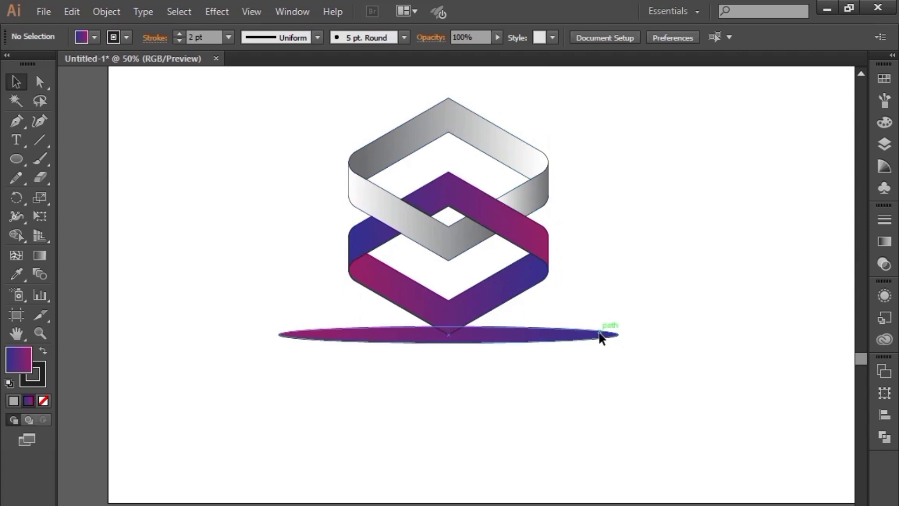
Give the ellipse a solid black fill with no stroke and narrow it symmetrically to the logo's width.
{"action": "left_click", "coordinate": [600, 333]}
{"action": "left_click", "coordinate": [43, 351]}
{"action": "left_click", "coordinate": [39, 378]}
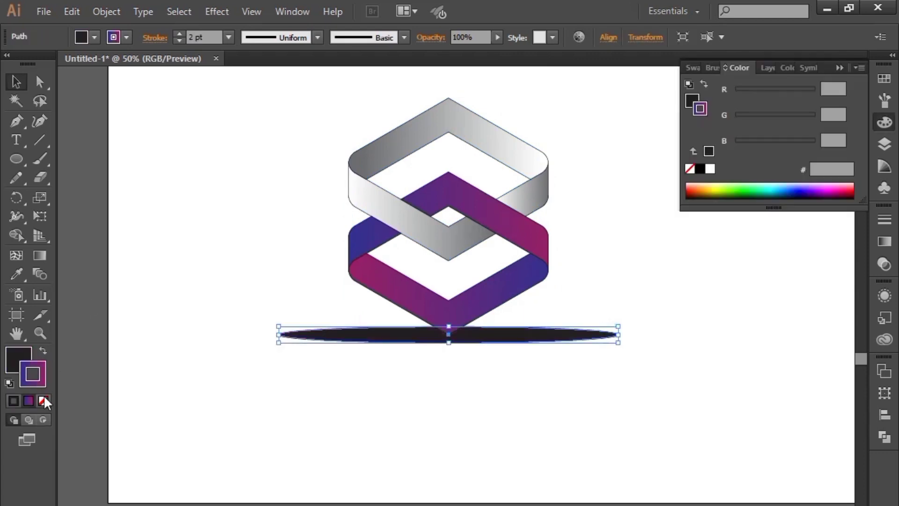
{"action": "left_click", "coordinate": [44, 401]}
{"action": "left_click", "coordinate": [20, 355]}
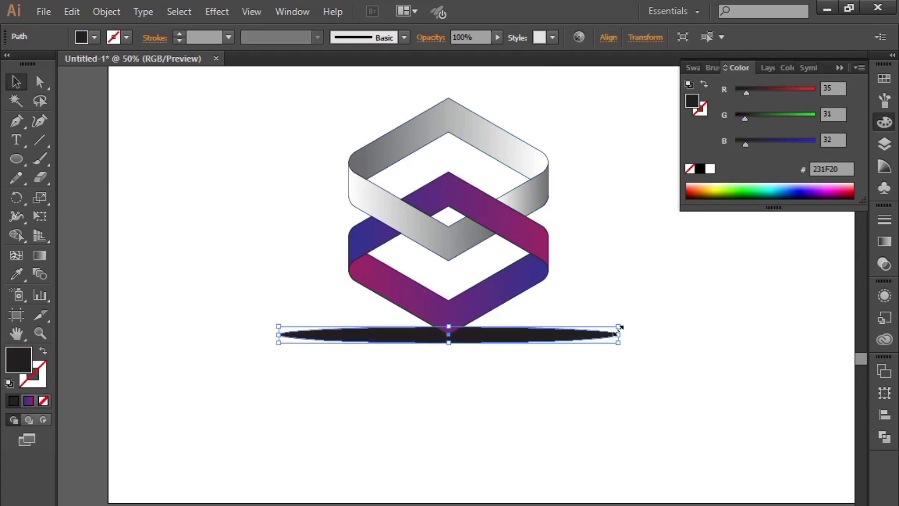
{"action": "left_click_drag", "start_coordinate": [617, 330], "coordinate": [549, 324]}
{"action": "left_click", "coordinate": [647, 283]}
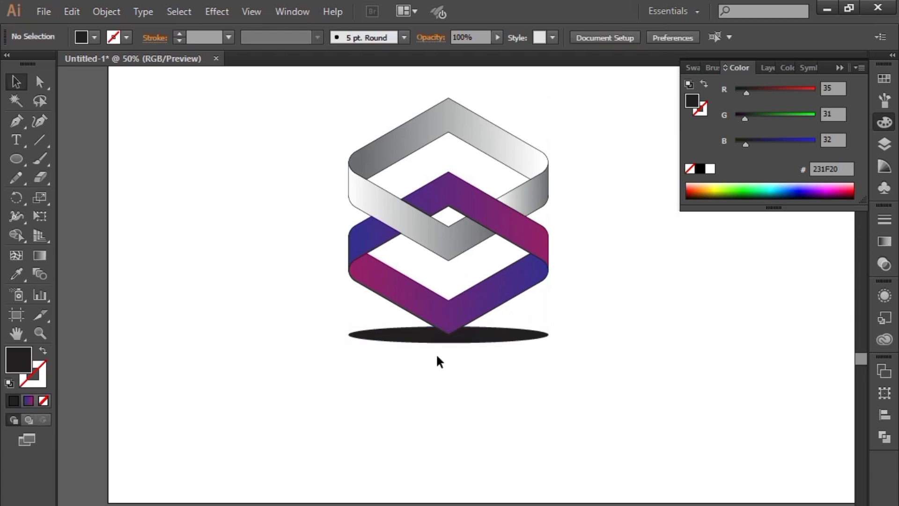
Reduce the opacity of the black ellipse to 74%.
{"action": "left_click", "coordinate": [499, 338]}
{"action": "left_click", "coordinate": [840, 68]}
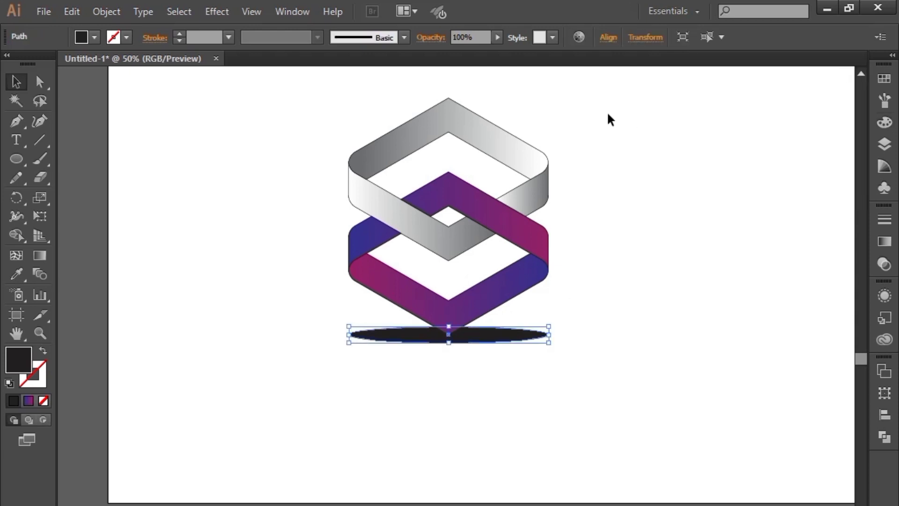
{"action": "left_click", "coordinate": [499, 37]}
{"action": "left_click_drag", "start_coordinate": [483, 51], "coordinate": [481, 52]}
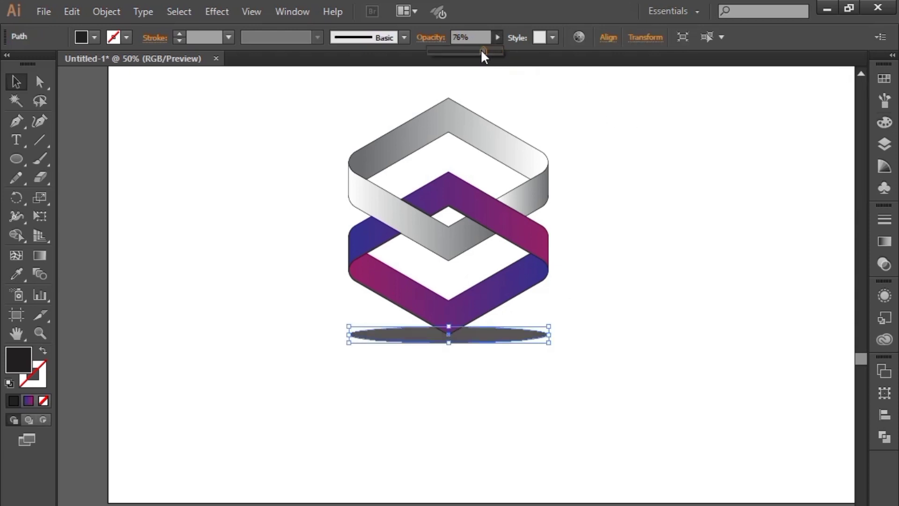
Apply a previewed Gaussian Blur with a slightly increased radius to the ellipse to soften it into a shadow, and deselect.
{"action": "left_click", "coordinate": [218, 10]}
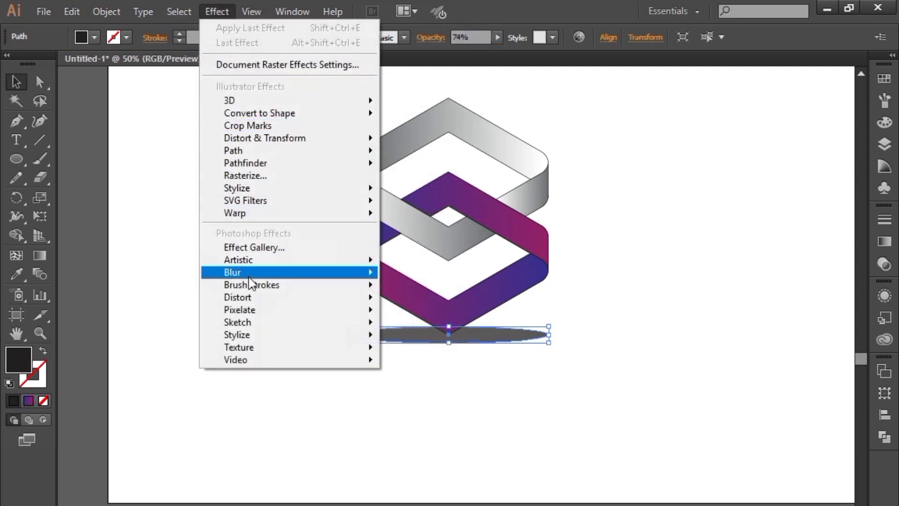
{"action": "left_click", "coordinate": [413, 274]}
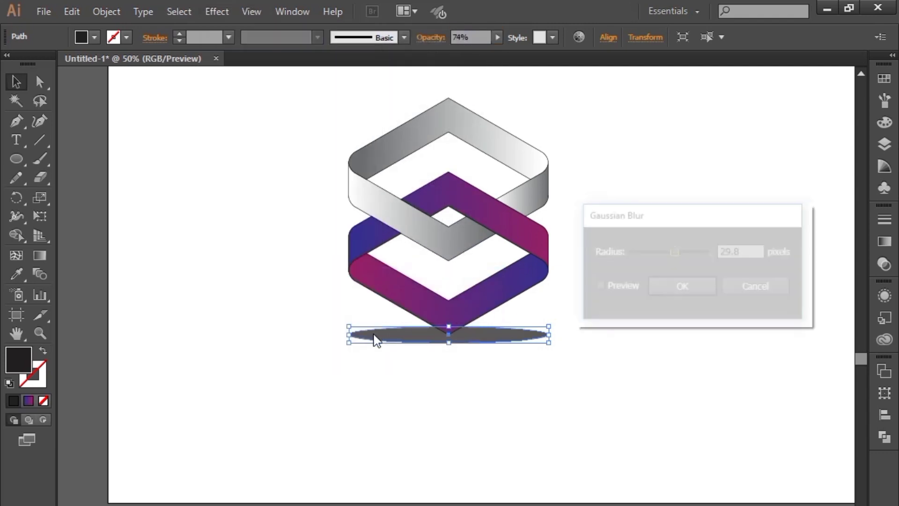
{"action": "left_click", "coordinate": [618, 287]}
{"action": "left_click_drag", "start_coordinate": [675, 251], "coordinate": [681, 254]}
{"action": "left_click", "coordinate": [683, 287]}
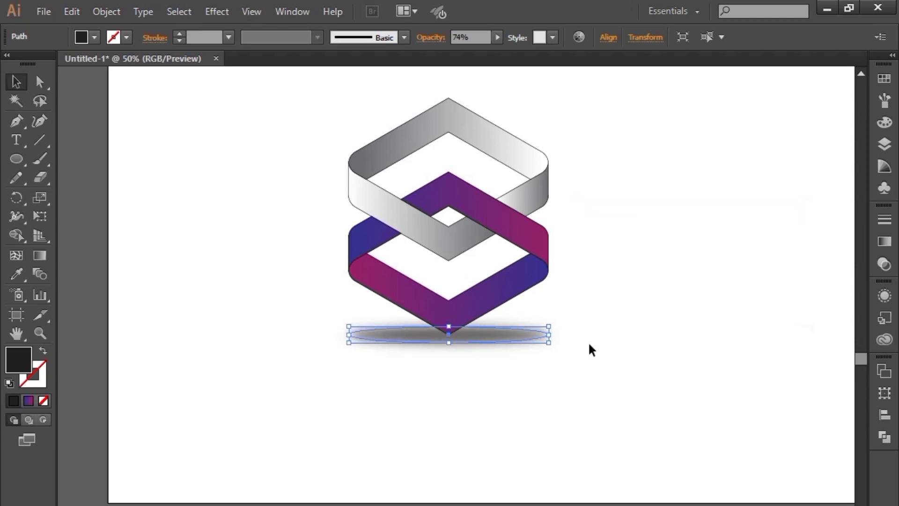
{"action": "left_click", "coordinate": [589, 345]}
Delete the blurred shadow ellipse below the logo.
{"action": "left_click_drag", "start_coordinate": [598, 335], "coordinate": [619, 394]}
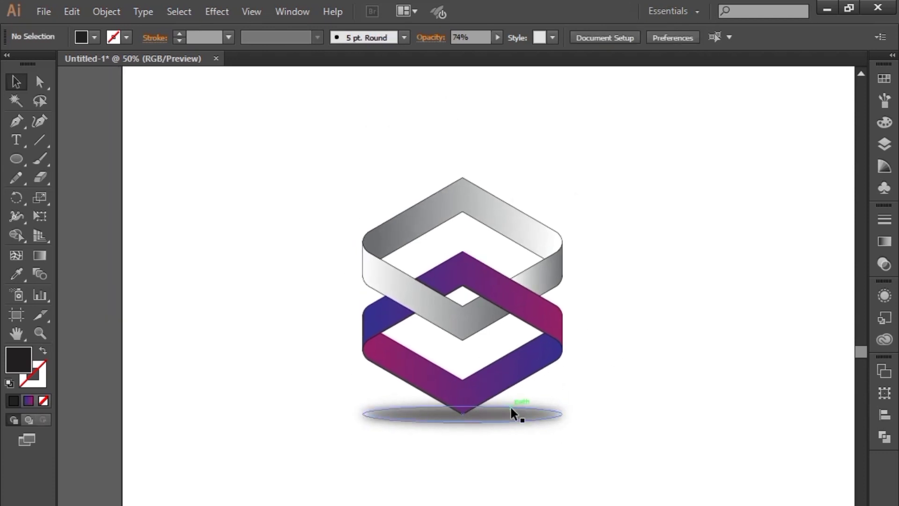
{"action": "left_click", "coordinate": [510, 412]}
{"action": "key", "text": "Delete"}
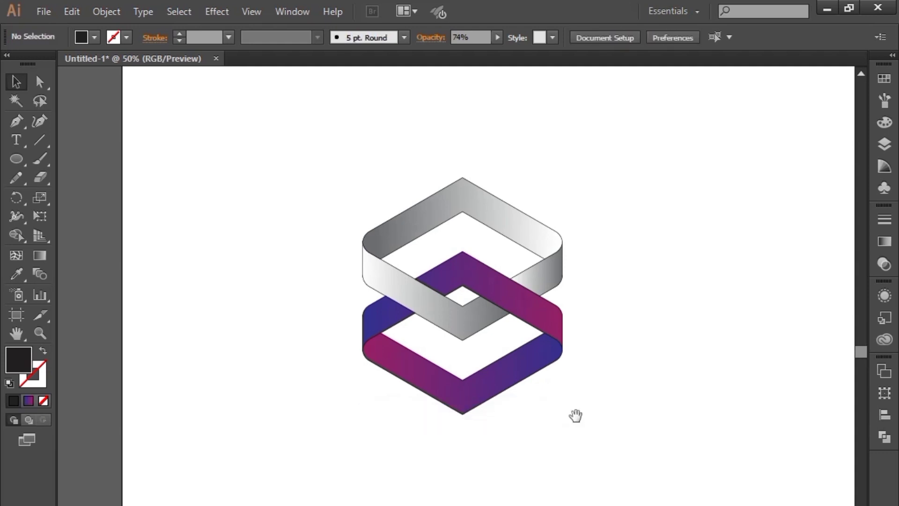
Draw a black circle on the empty artboard area to the right of the logo.
{"action": "left_click_drag", "start_coordinate": [574, 415], "coordinate": [563, 344]}
{"action": "left_click", "coordinate": [16, 159]}
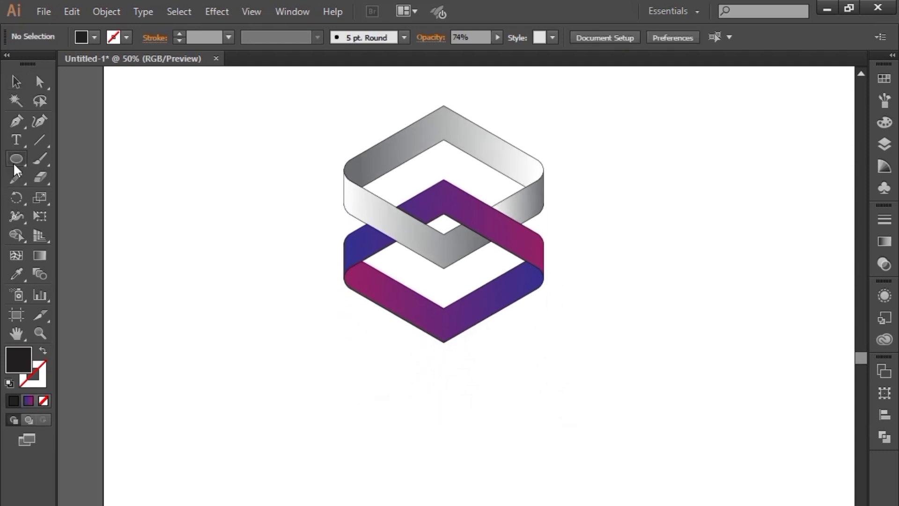
{"action": "left_click_drag", "start_coordinate": [651, 268], "coordinate": [692, 334]}
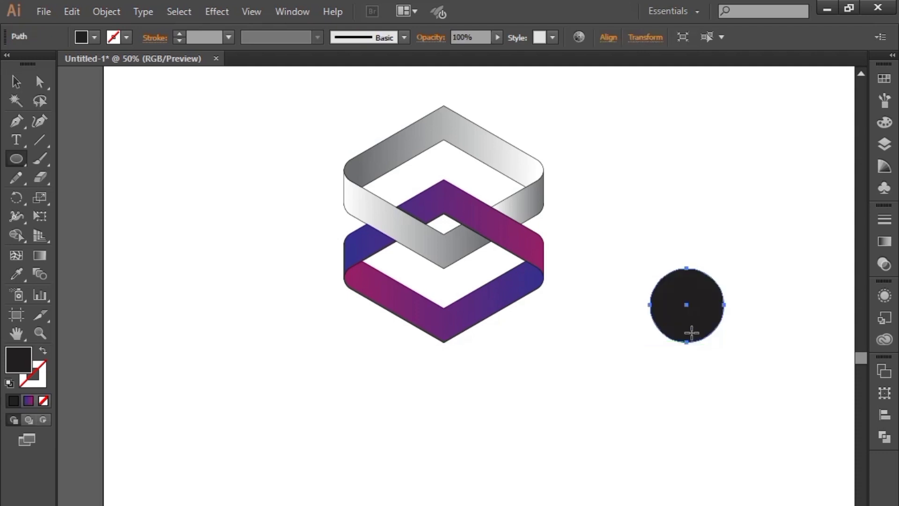
Fill the circle with a radial black-and-white gradient, reversed so it fades from black at the centre to white at the edge.
{"action": "left_click", "coordinate": [884, 243]}
{"action": "left_click", "coordinate": [776, 324]}
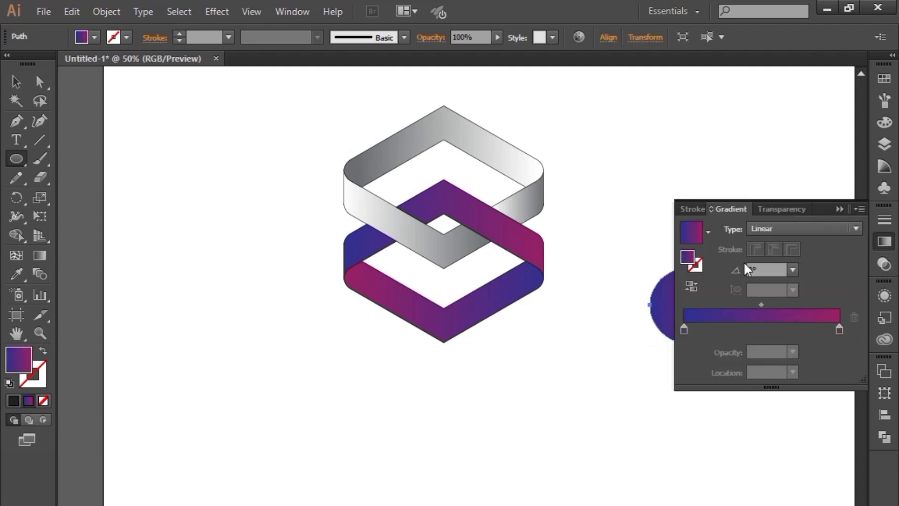
{"action": "left_click", "coordinate": [713, 232]}
{"action": "left_click", "coordinate": [654, 271]}
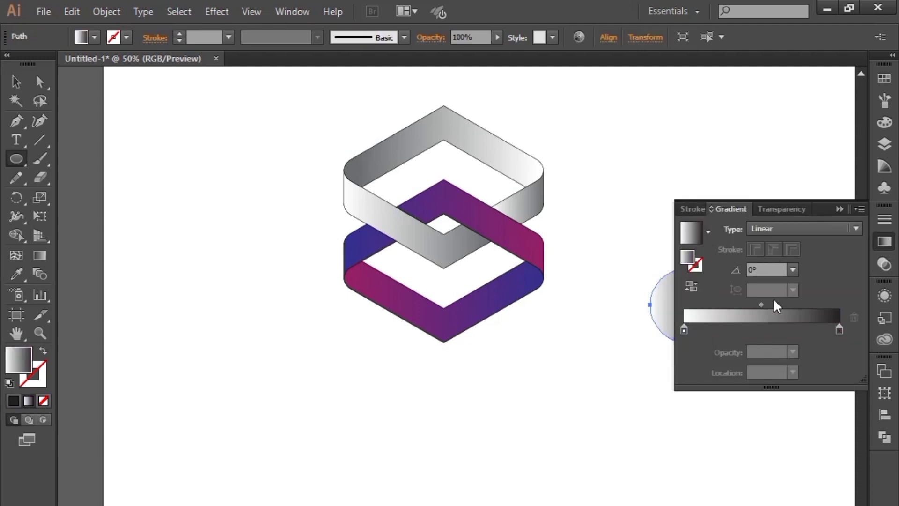
{"action": "left_click", "coordinate": [811, 231]}
{"action": "left_click", "coordinate": [791, 265]}
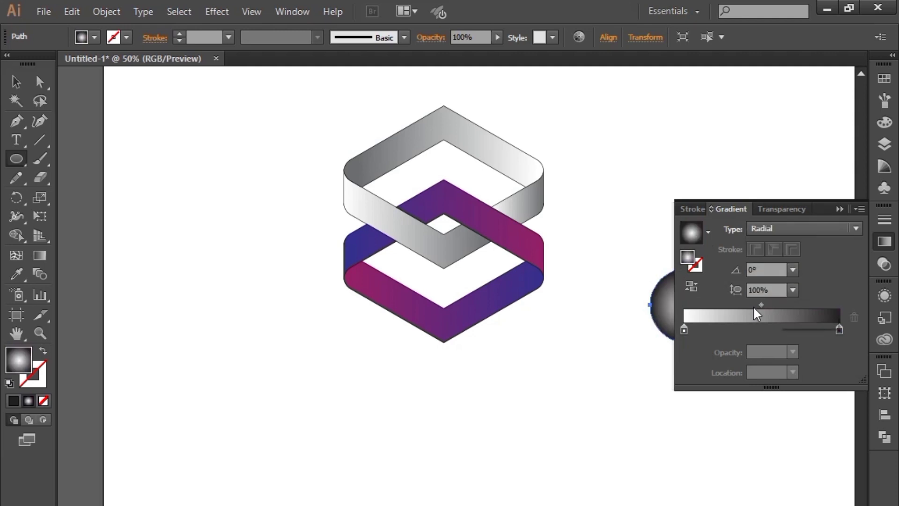
{"action": "left_click", "coordinate": [692, 286]}
{"action": "left_click", "coordinate": [838, 209]}
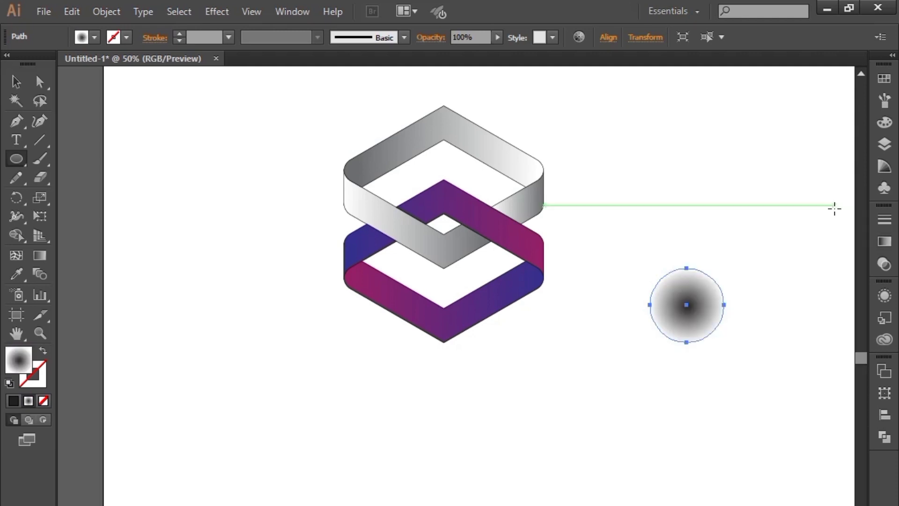
Move the gradient circle onto the logo's bottom tip and stretch it into a wide, flat shadow ellipse.
{"action": "left_click", "coordinate": [21, 84]}
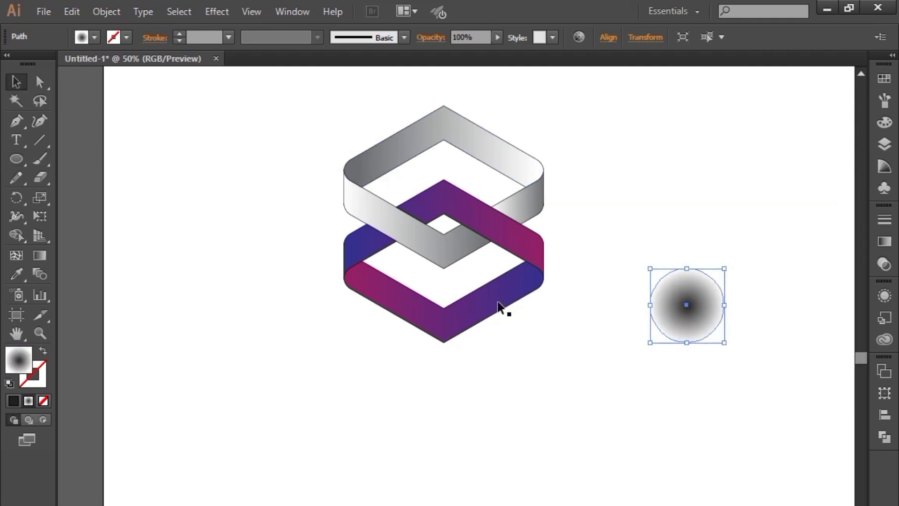
{"action": "left_click_drag", "start_coordinate": [675, 311], "coordinate": [571, 345]}
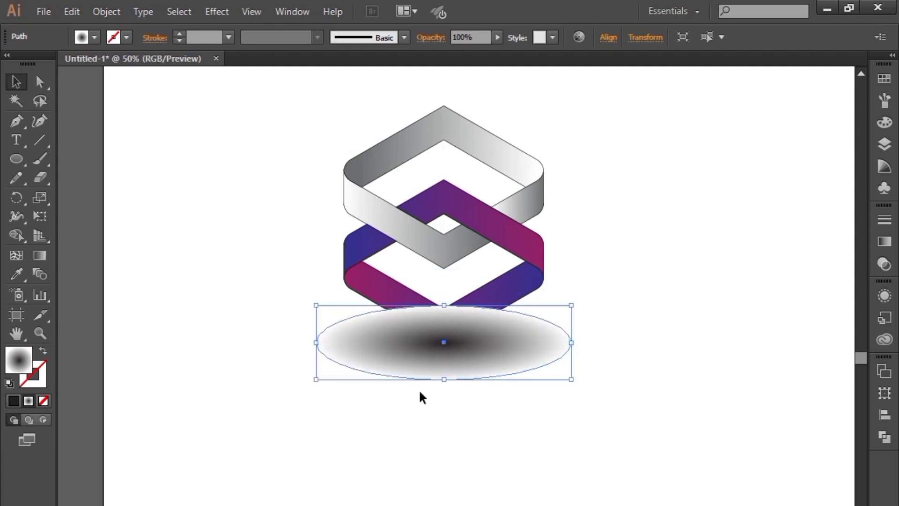
{"action": "left_click_drag", "start_coordinate": [444, 379], "coordinate": [445, 350]}
Bring the logo group in front of the gradient shadow ellipse and deselect it.
{"action": "left_click", "coordinate": [384, 209]}
{"action": "right_click", "coordinate": [384, 209]}
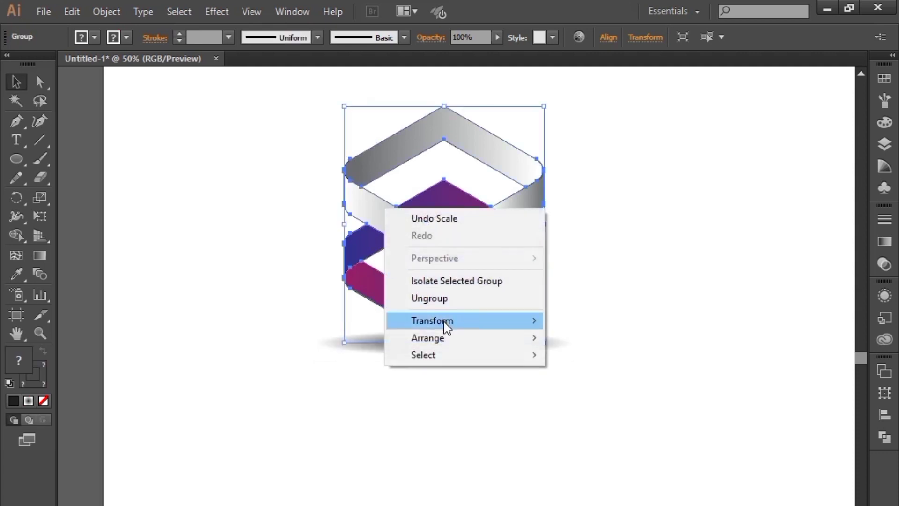
{"action": "mouse_move", "coordinate": [450, 342]}
{"action": "left_click", "coordinate": [596, 338]}
{"action": "left_click", "coordinate": [669, 246]}
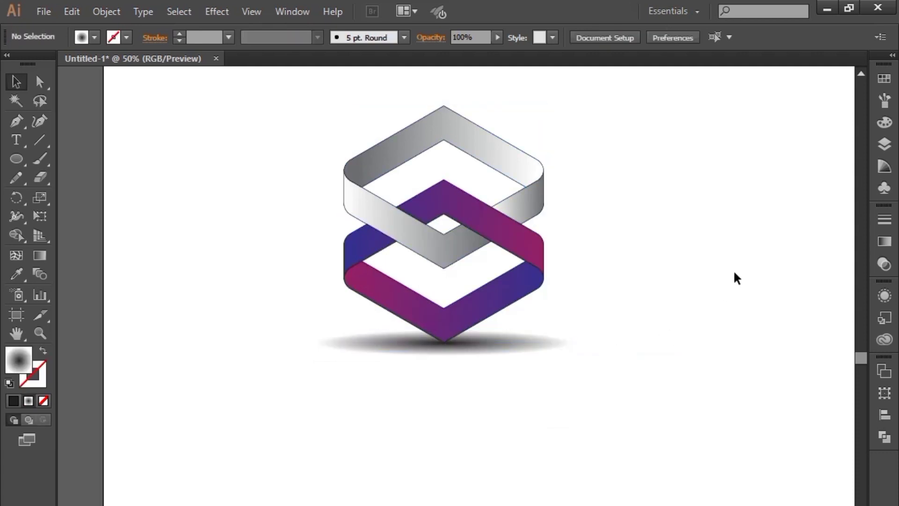
Select the logo together with its shadow, move both to the horizontal middle of the artboard and scale them up proportionally.
{"action": "scroll", "coordinate": [665, 273], "scroll_direction": "up", "scroll_amount": 3}
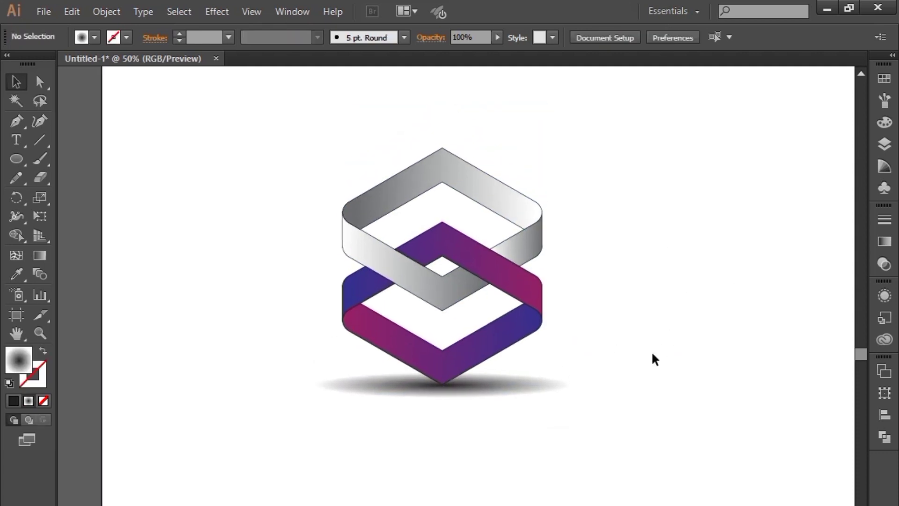
{"action": "left_click_drag", "start_coordinate": [309, 143], "coordinate": [673, 468]}
{"action": "key", "text": "ctrl+minus"}
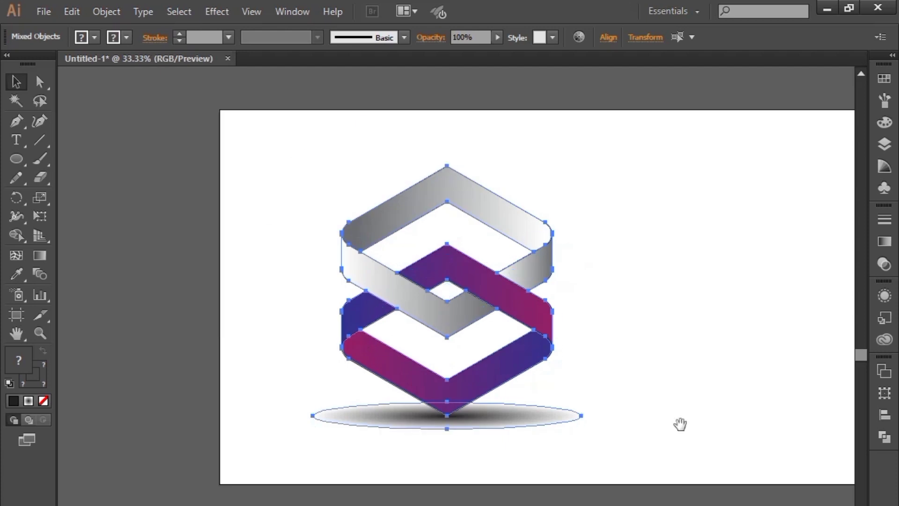
{"action": "left_click_drag", "start_coordinate": [680, 423], "coordinate": [476, 415]}
{"action": "left_click_drag", "start_coordinate": [457, 323], "coordinate": [574, 343]}
{"action": "scroll", "coordinate": [565, 345], "scroll_direction": "up", "scroll_amount": 1}
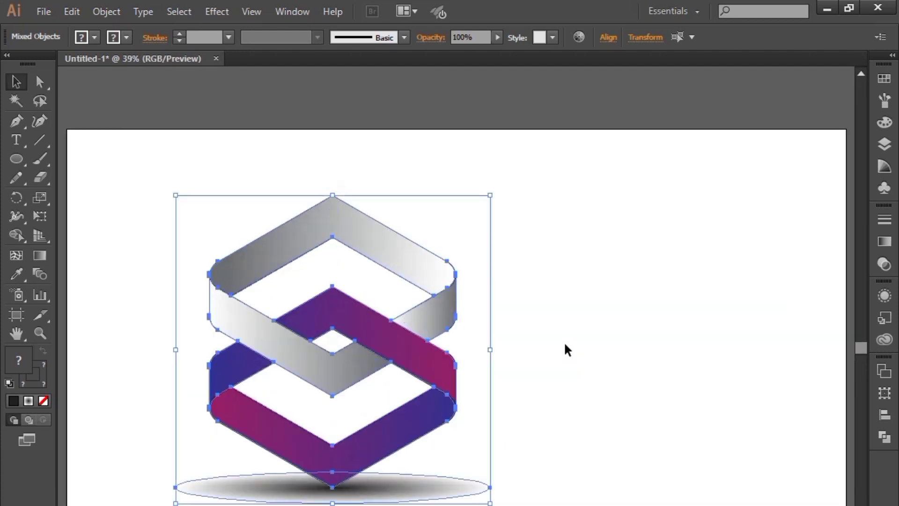
{"action": "left_click_drag", "start_coordinate": [447, 372], "coordinate": [589, 373]}
{"action": "left_click_drag", "start_coordinate": [630, 502], "coordinate": [657, 505]}
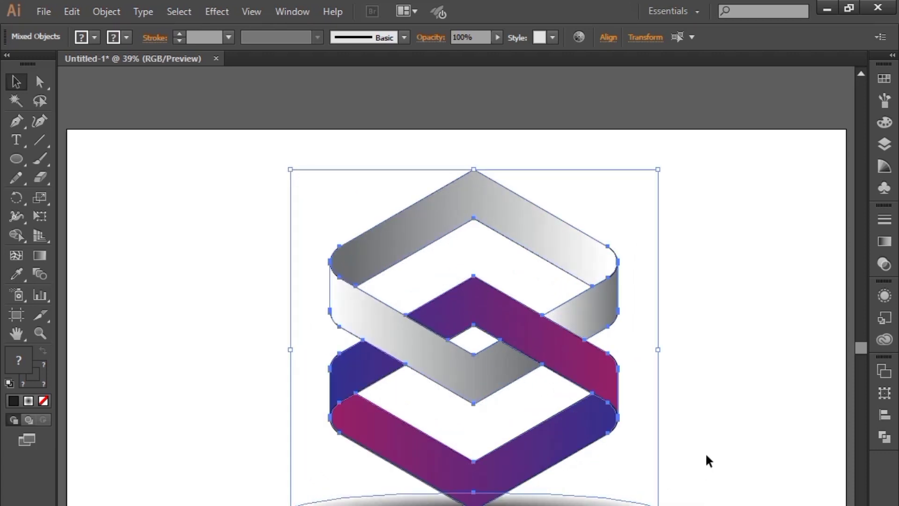